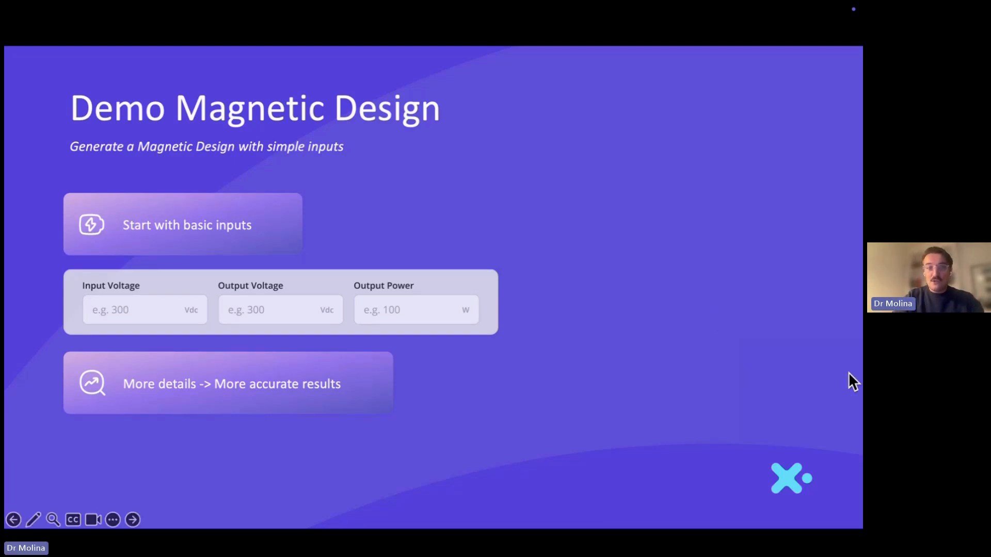
Advance past the Demo Magnetic Design slide to the UCC28950 600-W design specifications
left_click(600, 402)
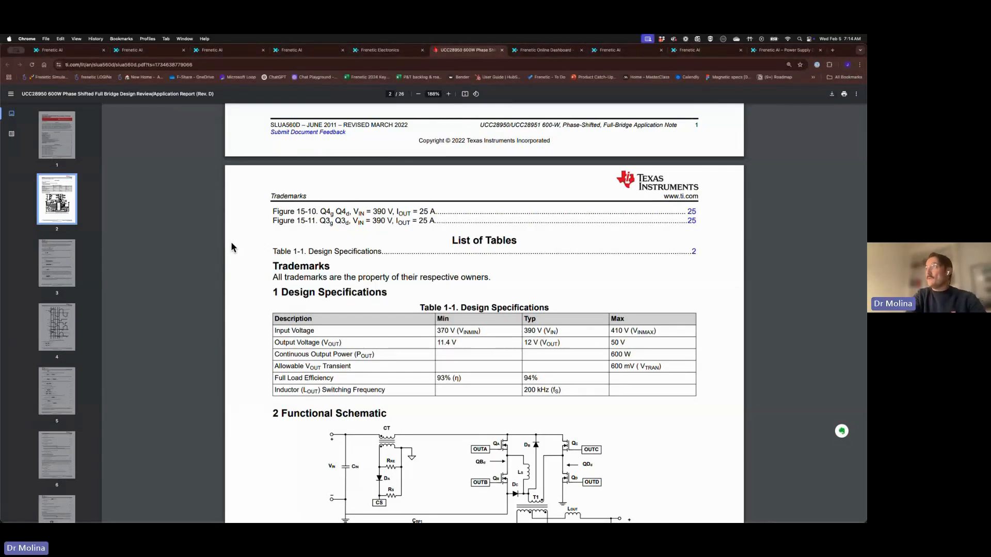
scroll(231, 241, "up", 4)
scroll(232, 242, "up", 7)
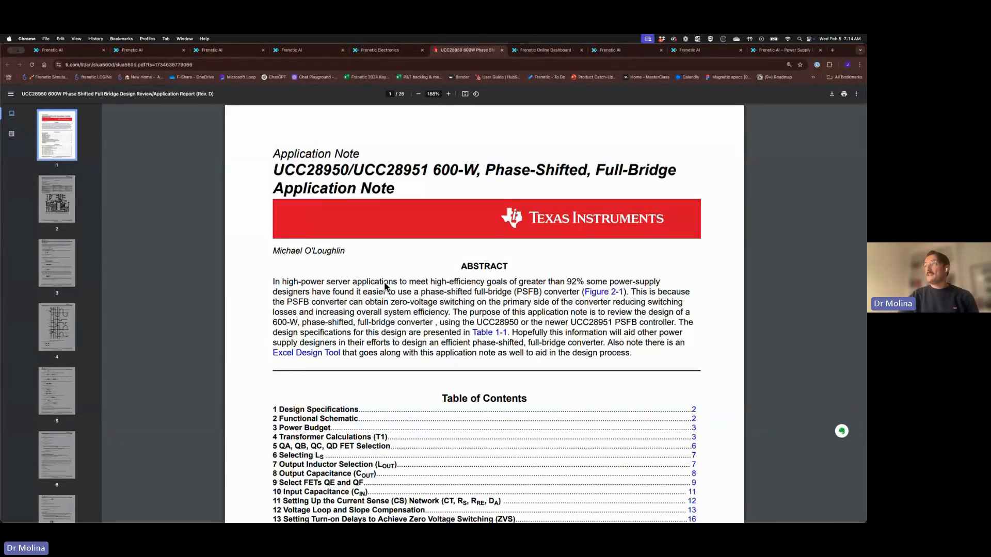
scroll(384, 283, "down", 15)
scroll(384, 285, "down", 2)
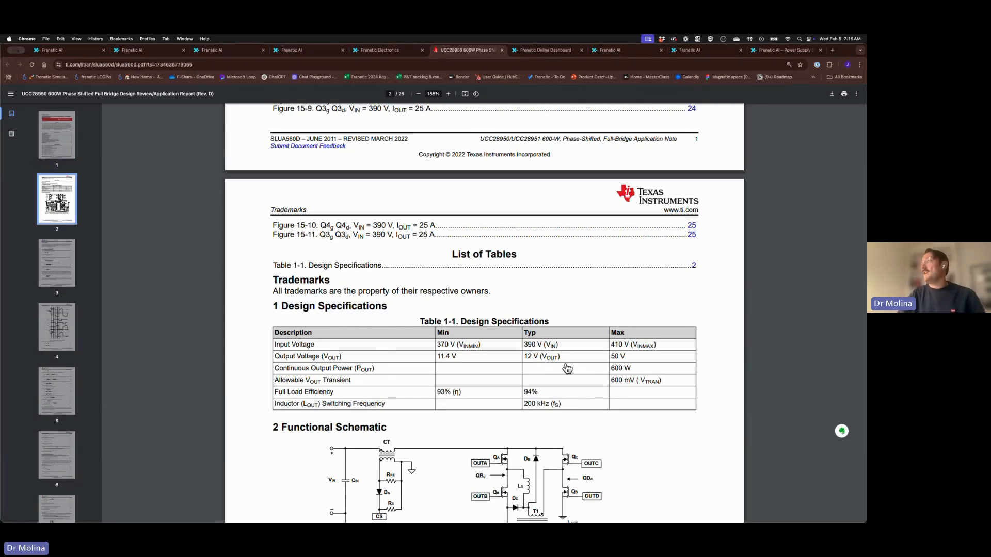
scroll(546, 357, "up", 1)
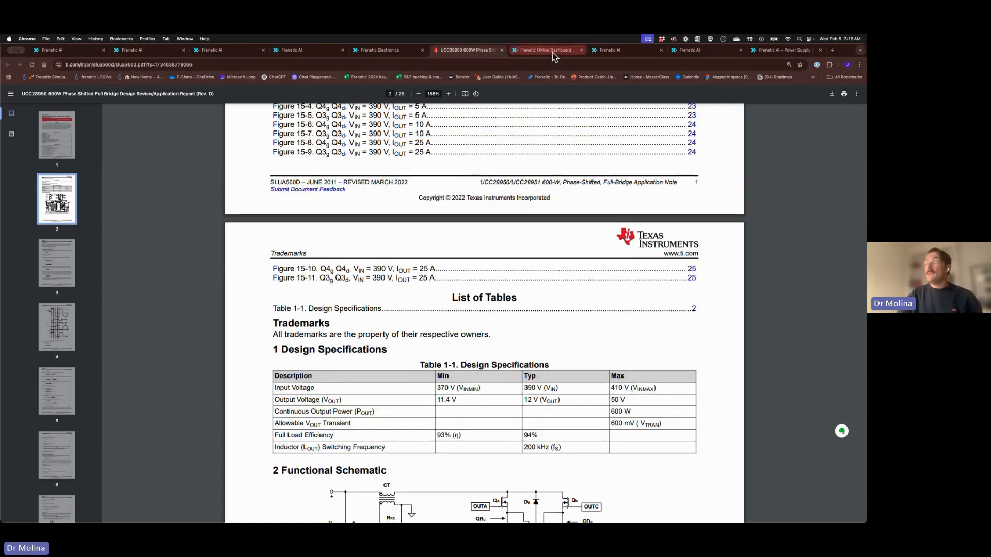
Enter 370-410 V input, 12 V output, 600 W power and the note fsw=200k
left_click(610, 50)
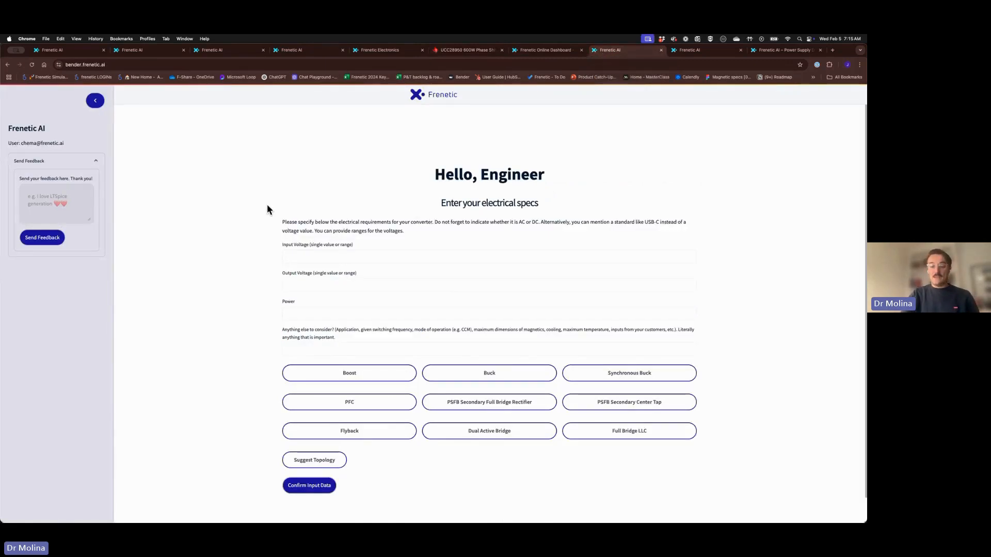
key("super+equal")
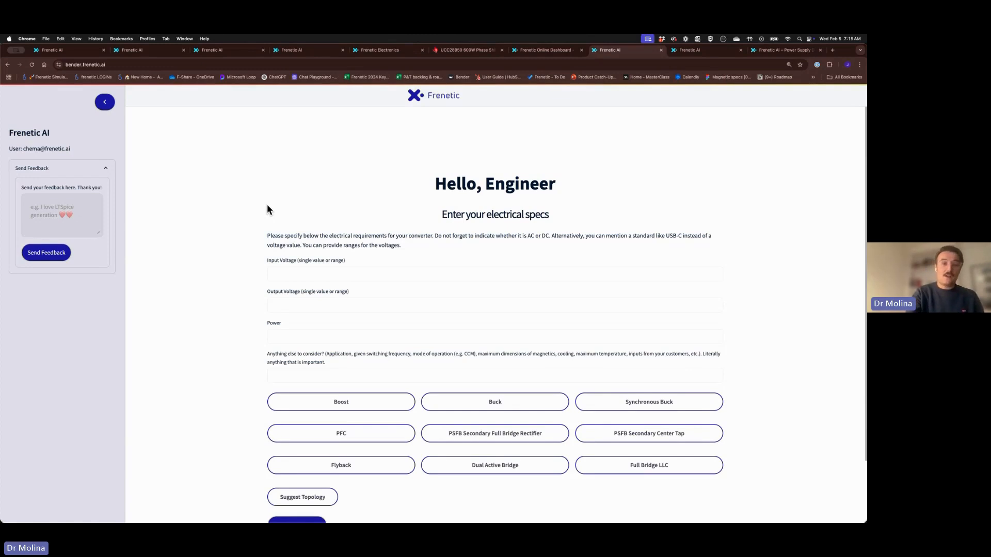
left_click(284, 272)
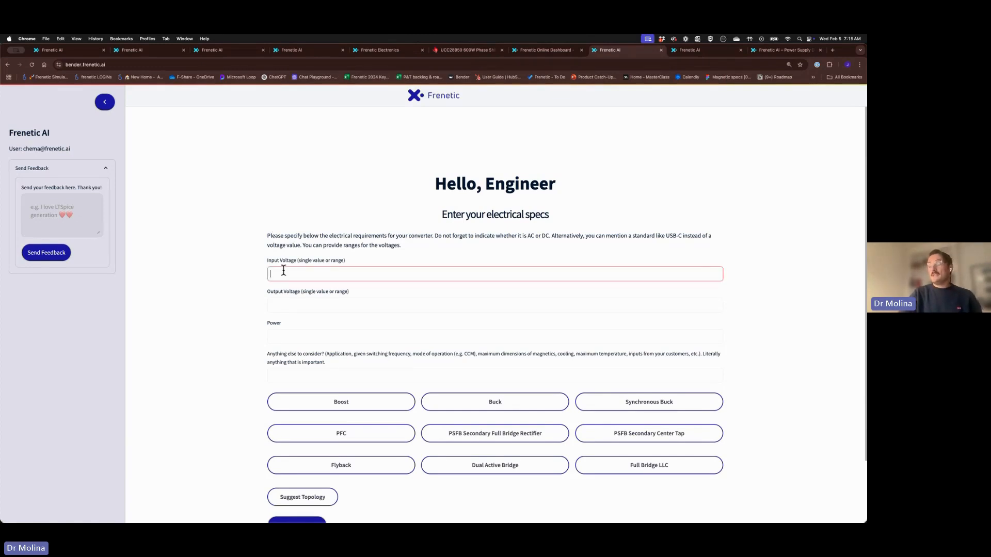
key("super+equal")
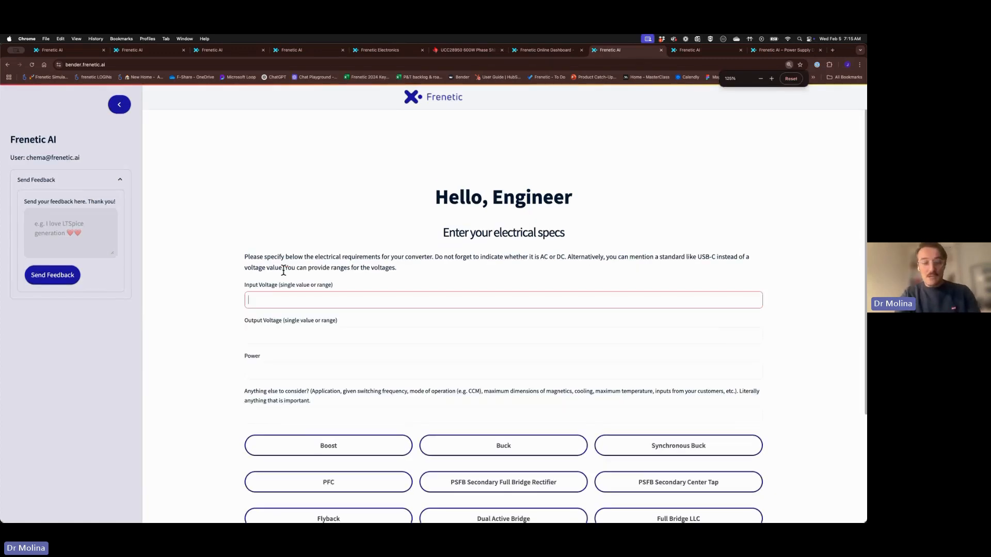
type("370-410V")
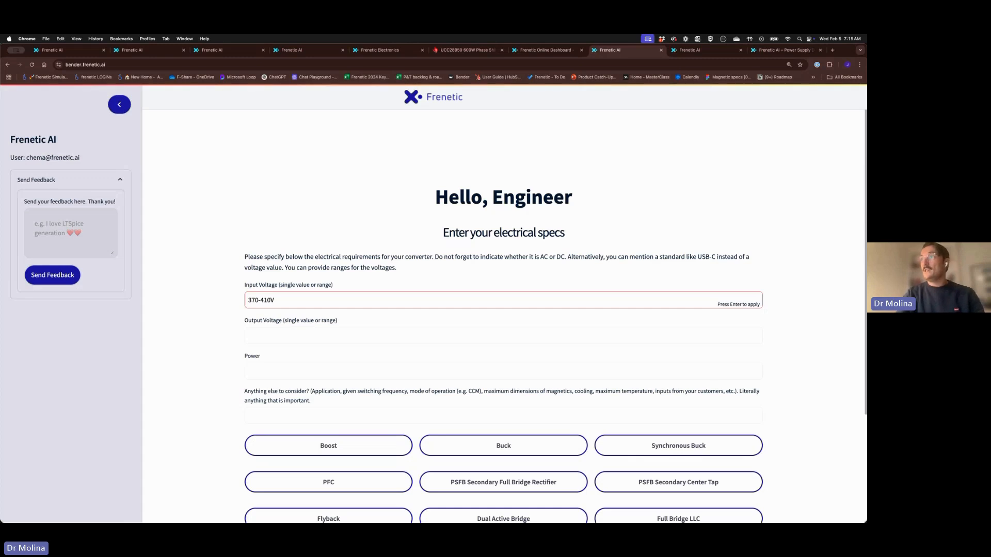
key("Tab")
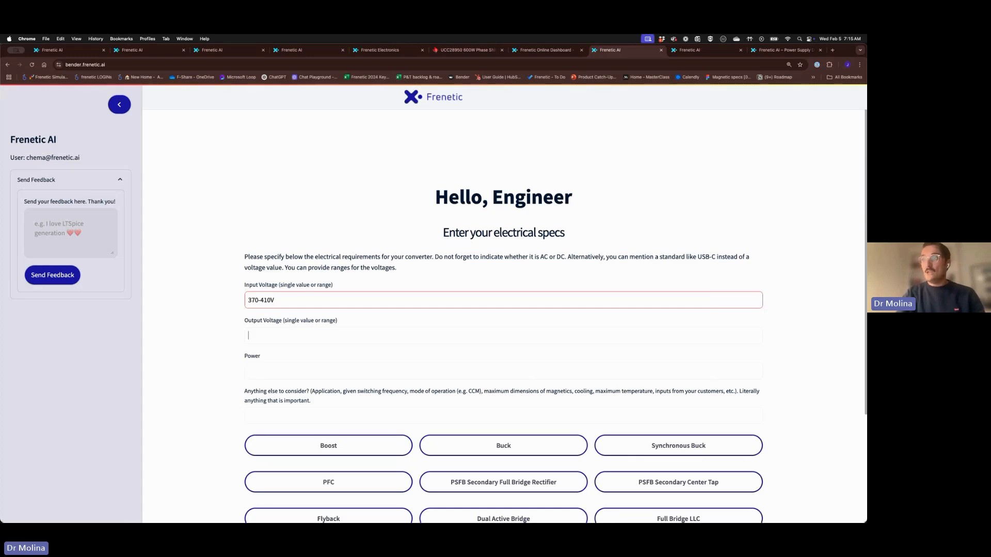
type("12V")
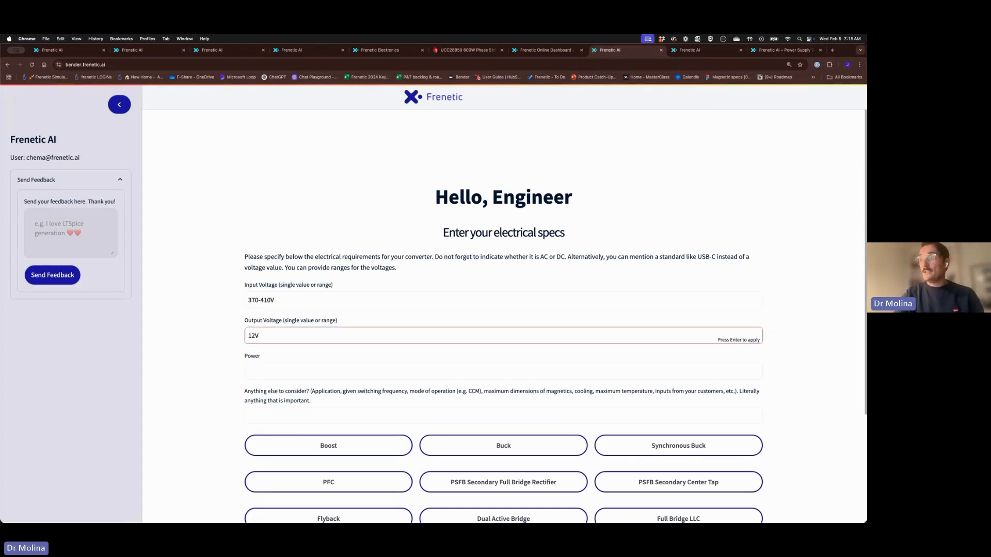
key("Tab")
type("6")
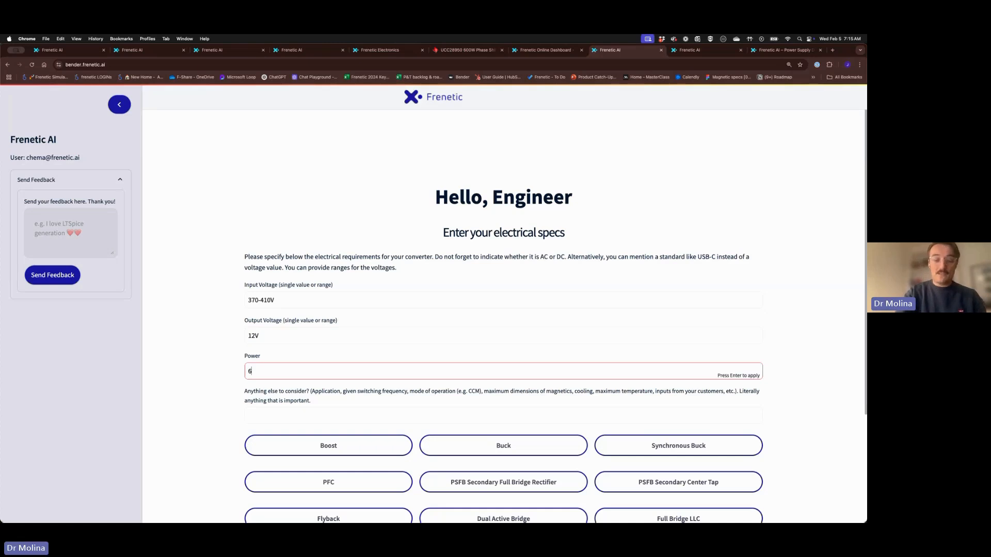
type("00W")
key("Tab")
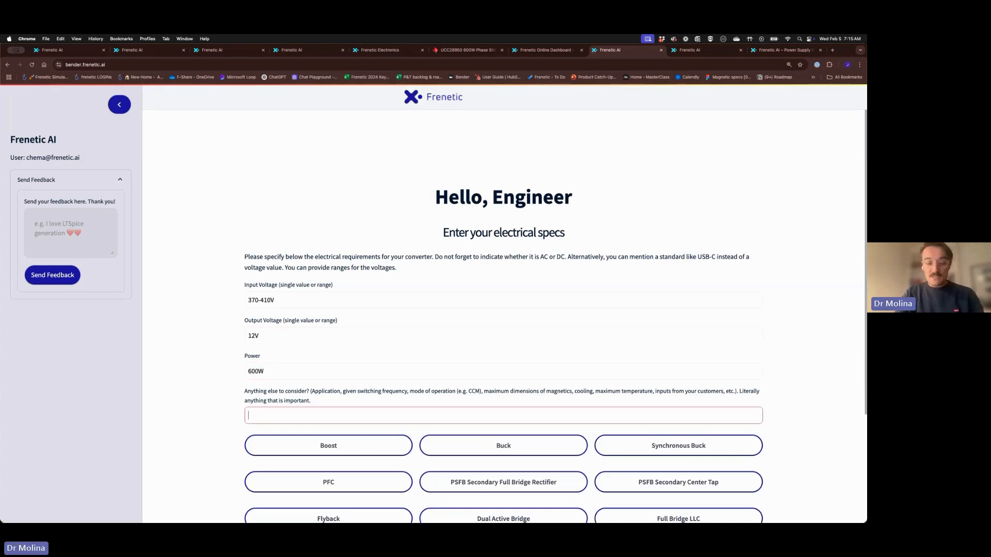
type("fsw=200")
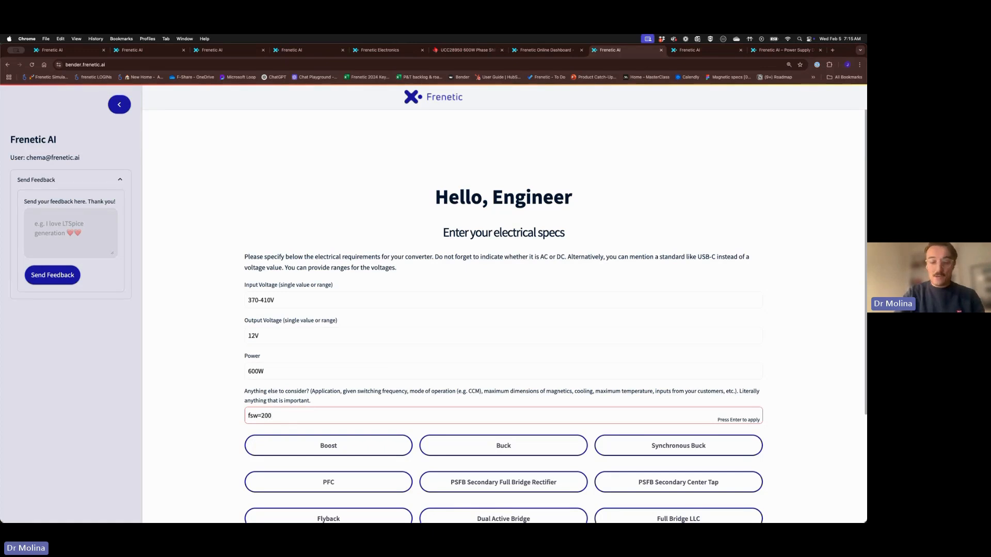
type("kHz")
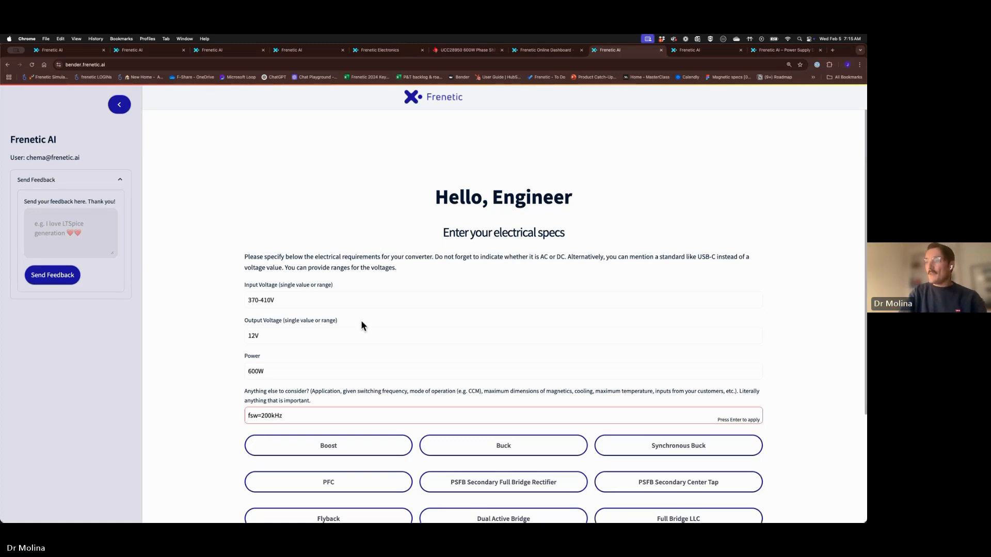
Select the PSFB Secondary Full Bridge Rectifier topology
scroll(362, 324, "down", 3)
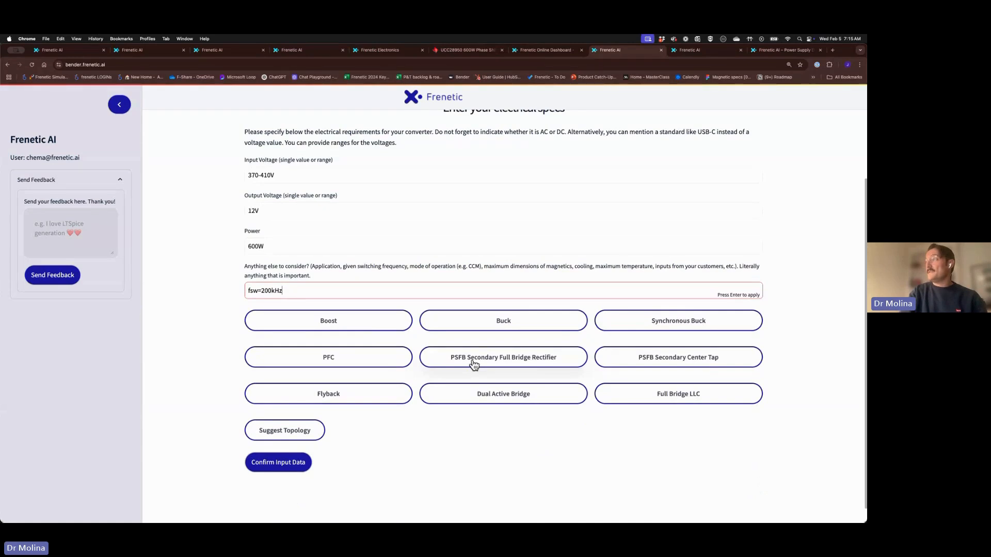
left_click(474, 364)
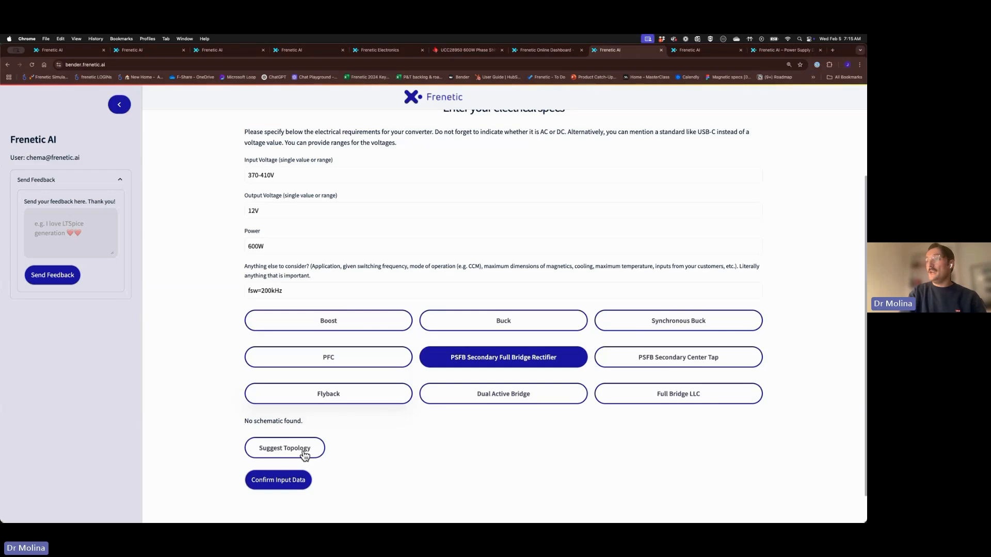
scroll(282, 453, "down", 1)
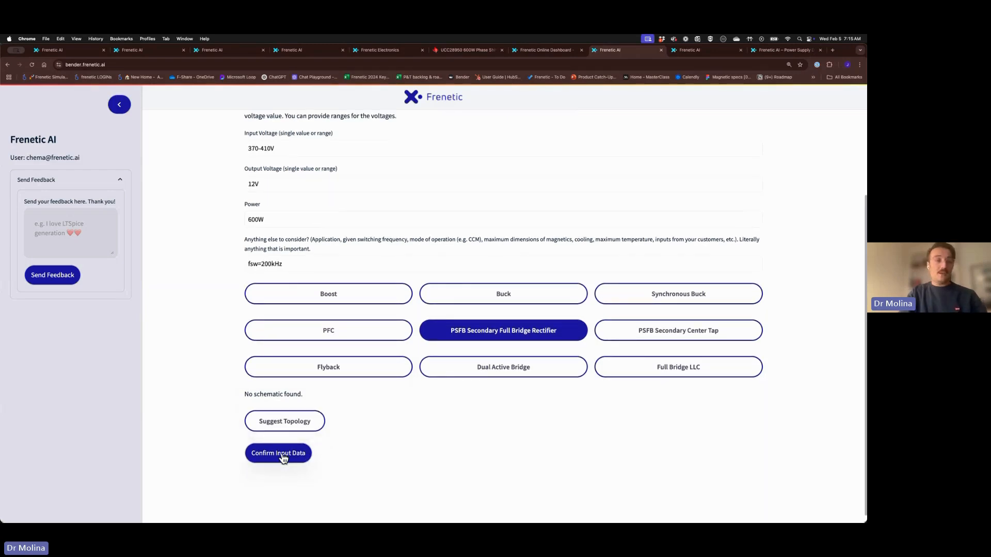
Confirm the inputs and review turns ratio 21.5833, duty 70%/63.17%, Lmag 2216.54 µH
left_click(283, 458)
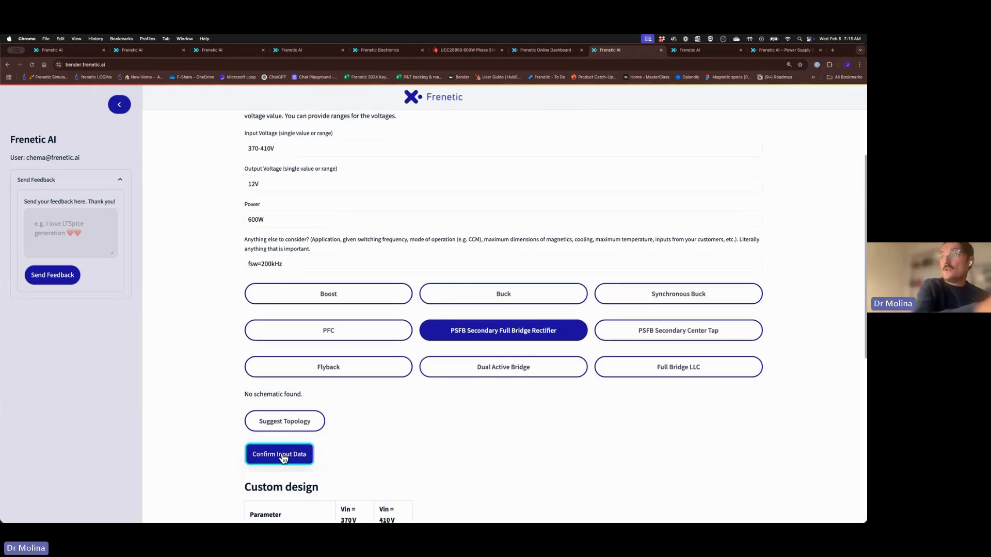
scroll(281, 457, "down", 1)
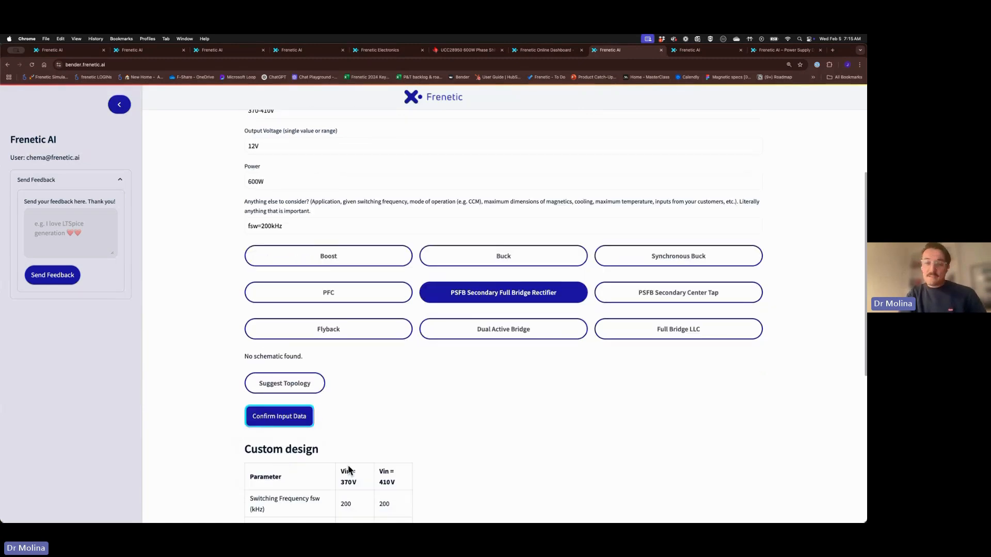
scroll(349, 470, "down", 1)
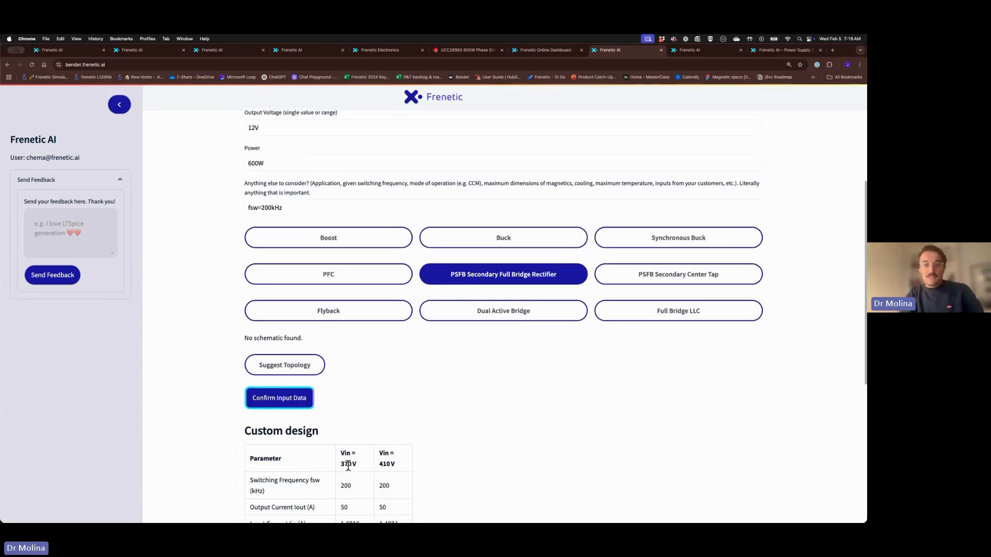
scroll(348, 467, "down", 4)
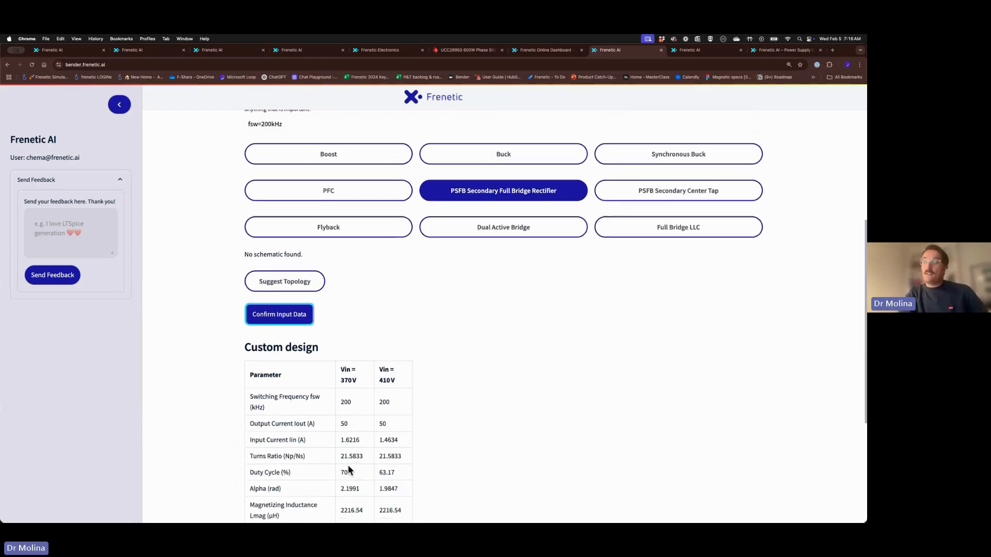
scroll(349, 469, "down", 5)
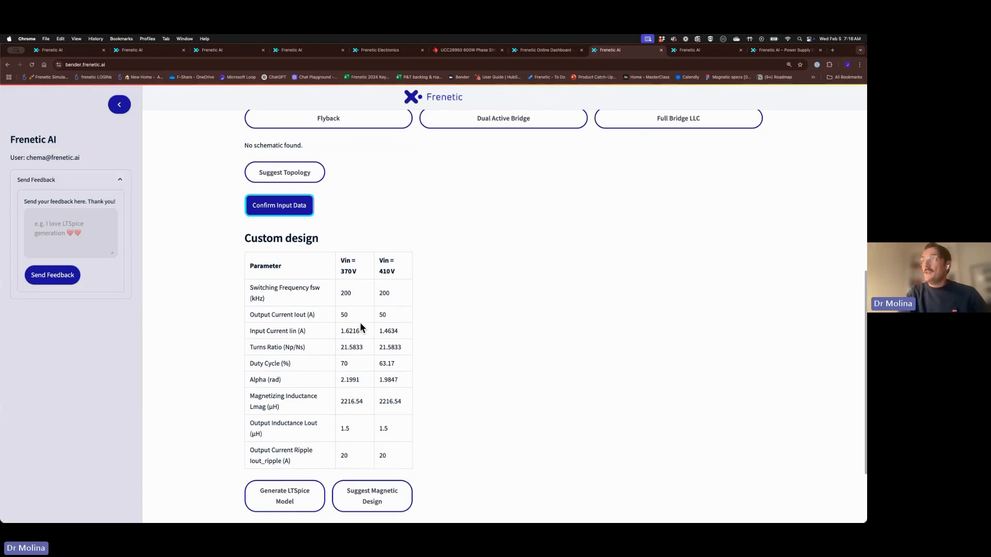
scroll(360, 323, "down", 1)
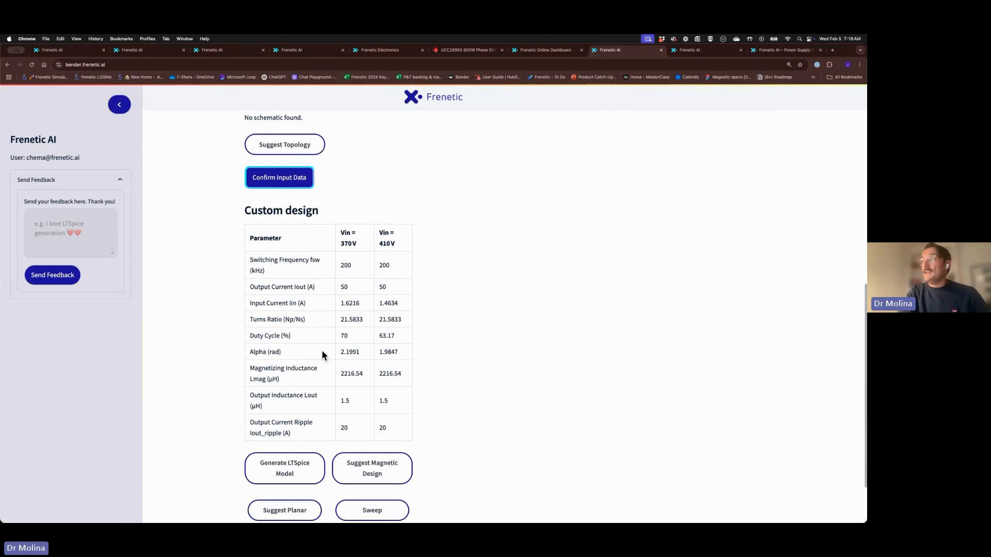
scroll(321, 350, "down", 1)
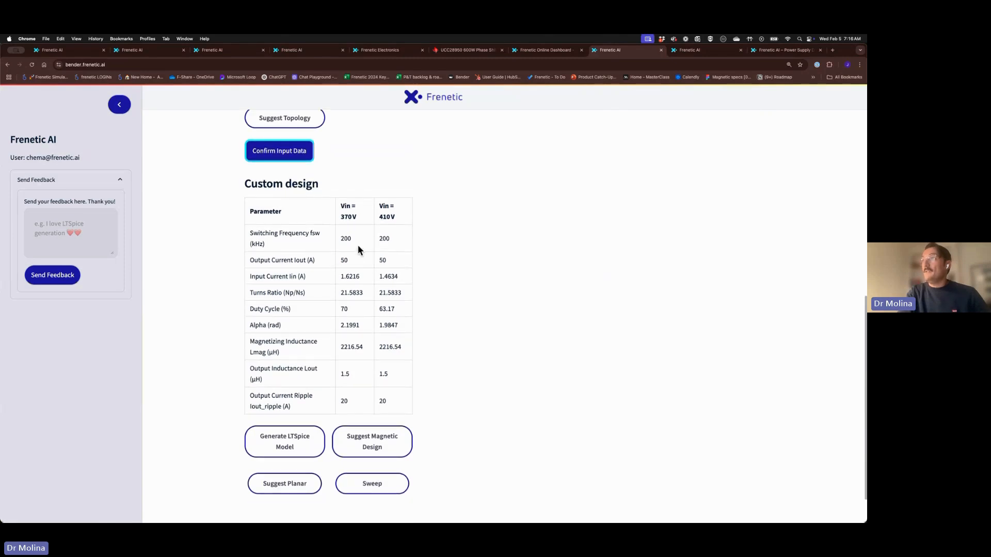
scroll(342, 284, "up", 1)
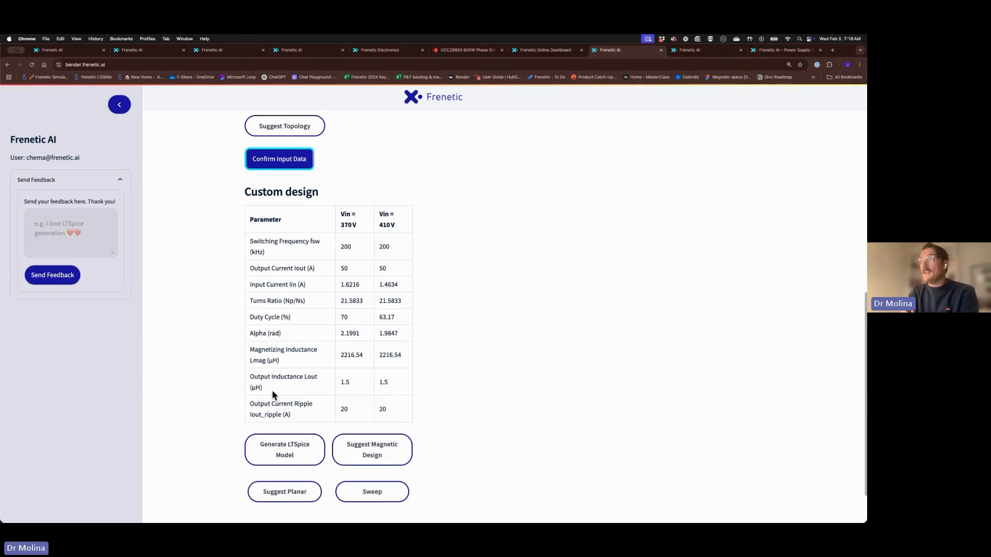
scroll(309, 381, "down", 2)
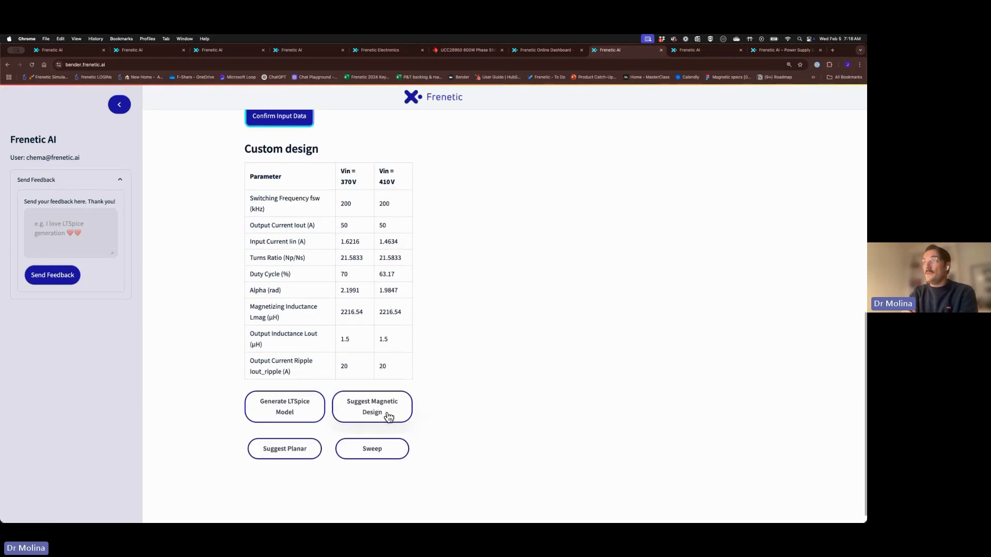
Request an LTSpice model and a sweep for the PSFB design, reported as unsupported
left_click(299, 410)
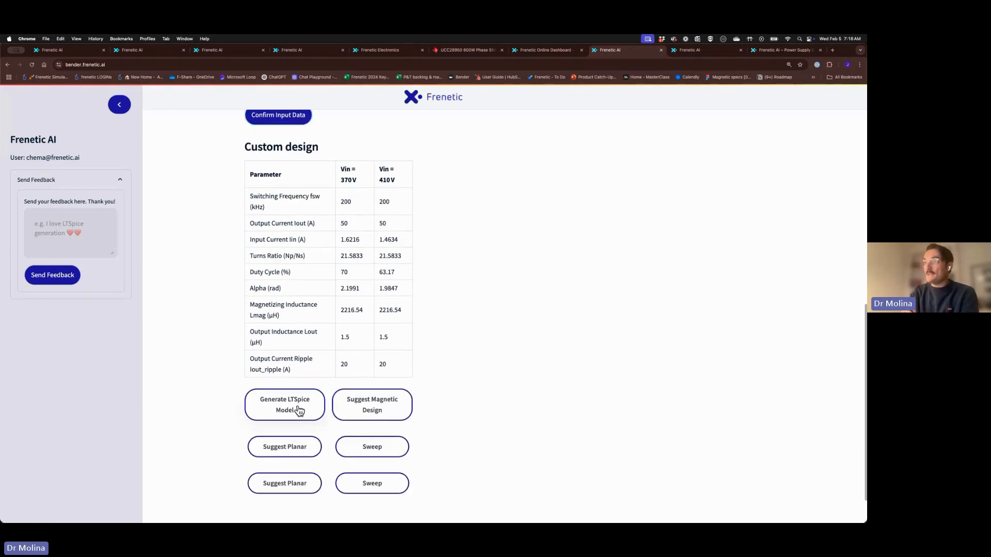
scroll(533, 396, "down", 1)
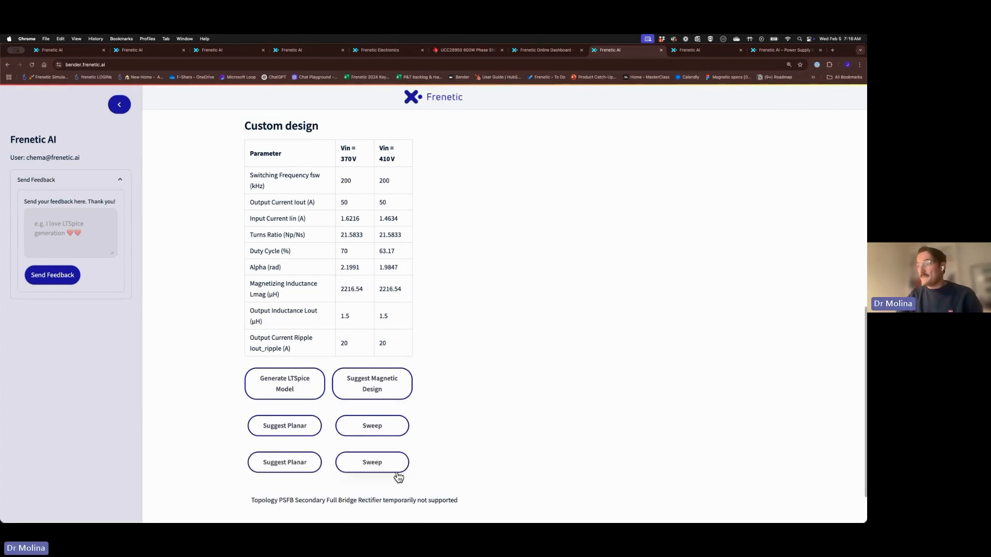
left_click(397, 473)
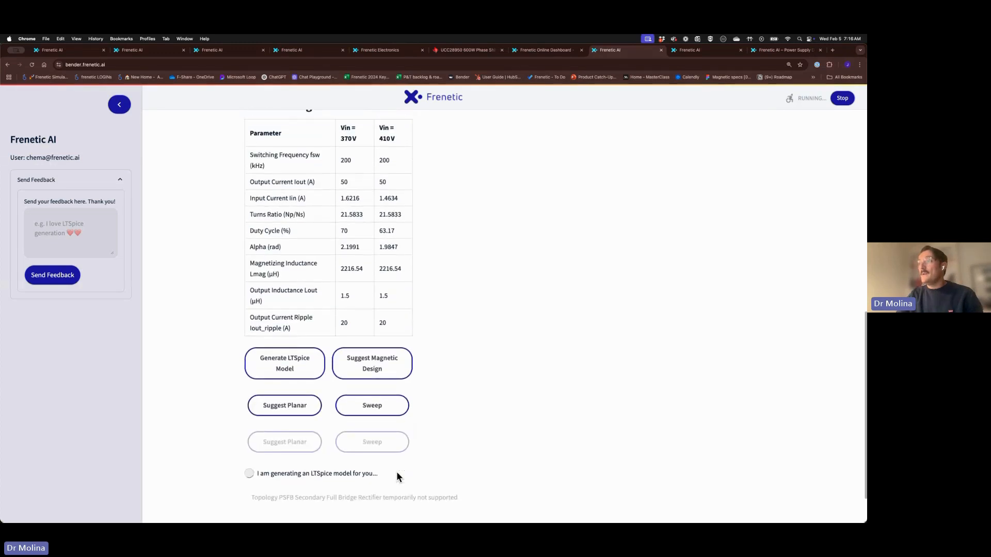
Log in to Frenetic AI on another tab with the saved account credentials
left_click(701, 51)
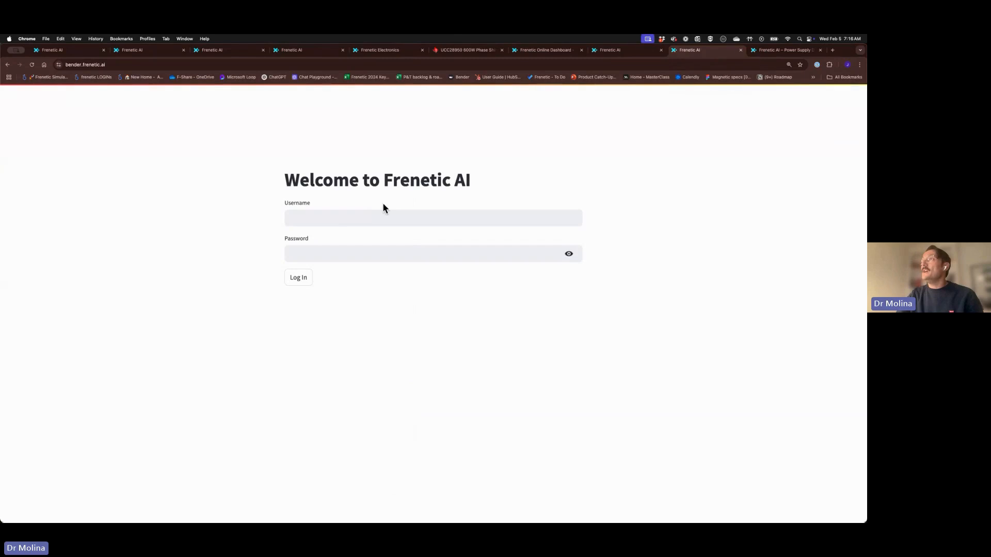
left_click(376, 216)
left_click(336, 238)
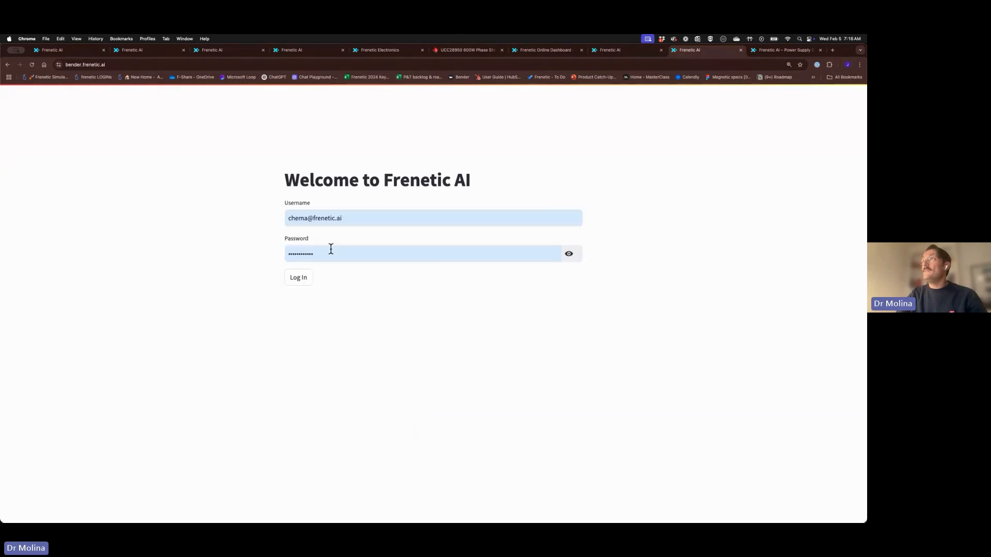
left_click(299, 278)
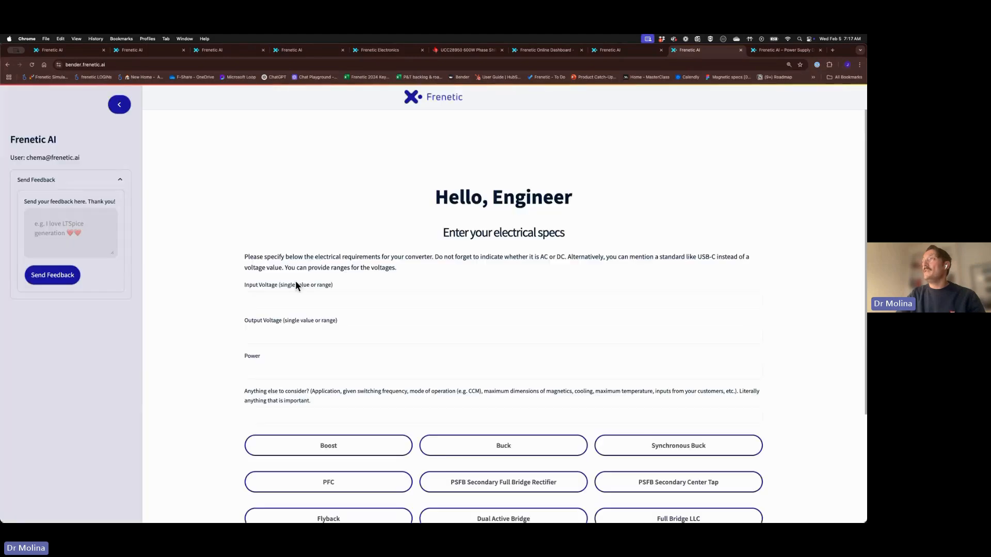
Enter 100V input, 200V output and 100W power
left_click(282, 303)
type("1")
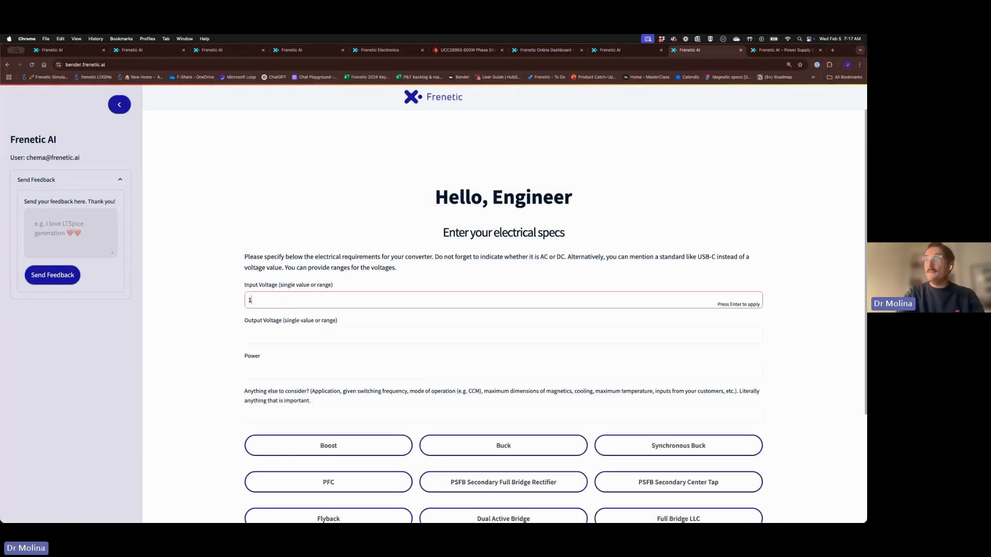
type("00V")
key("Tab")
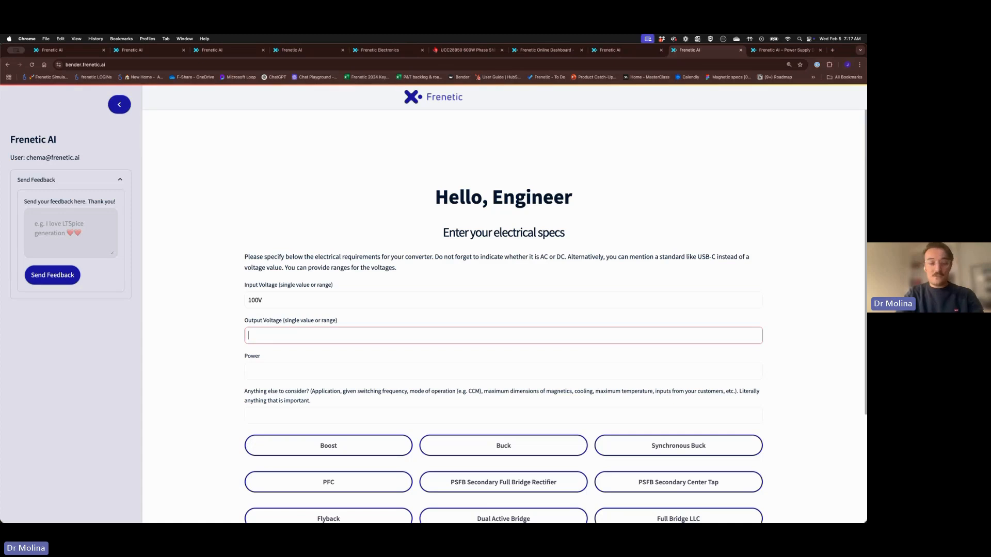
type("200V")
key("Tab")
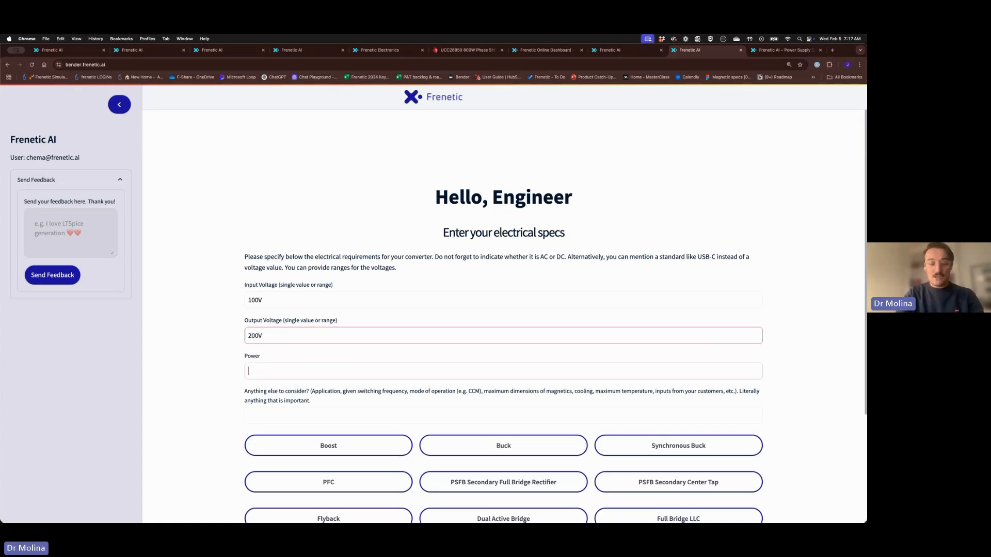
type("100W")
key("Return")
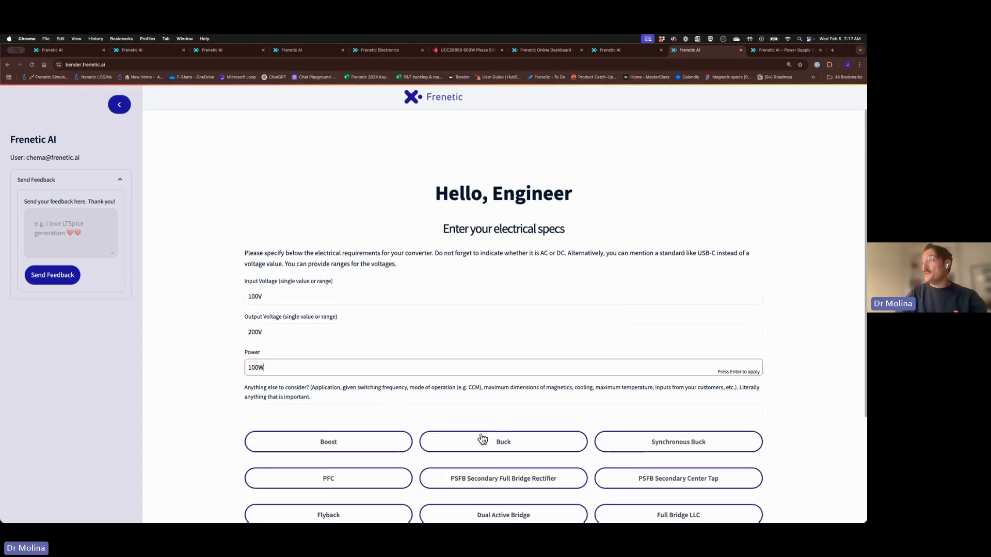
Choose Boost and generate the custom design: 50% duty, 200 kHz, 250 µH, CCM
scroll(423, 420, "down", 1)
left_click(387, 416)
scroll(387, 416, "down", 5)
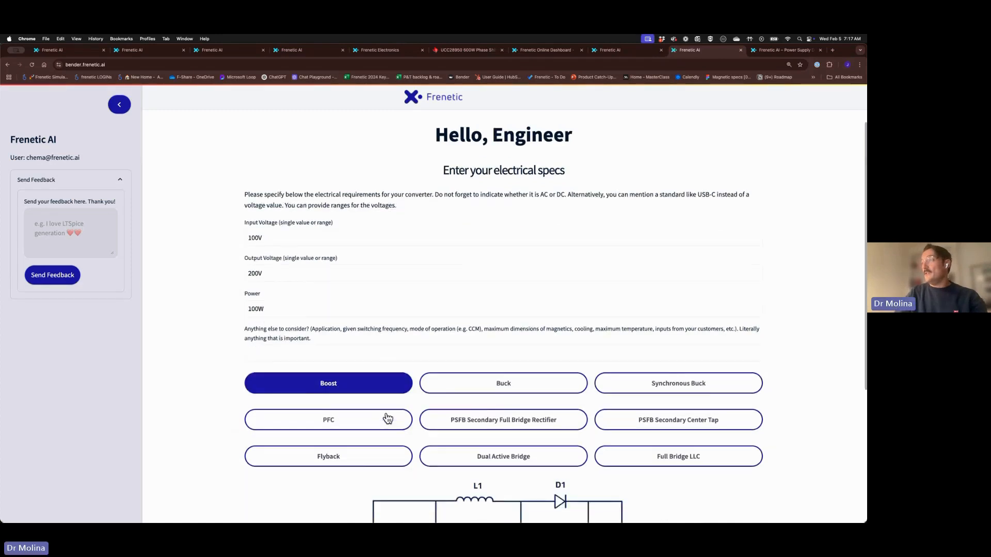
left_click(286, 470)
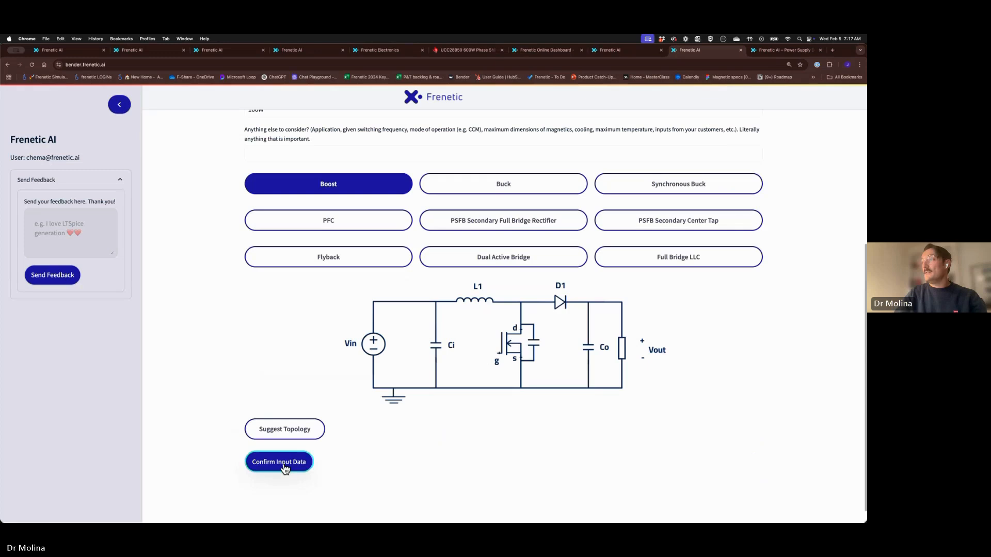
scroll(385, 441, "down", 3)
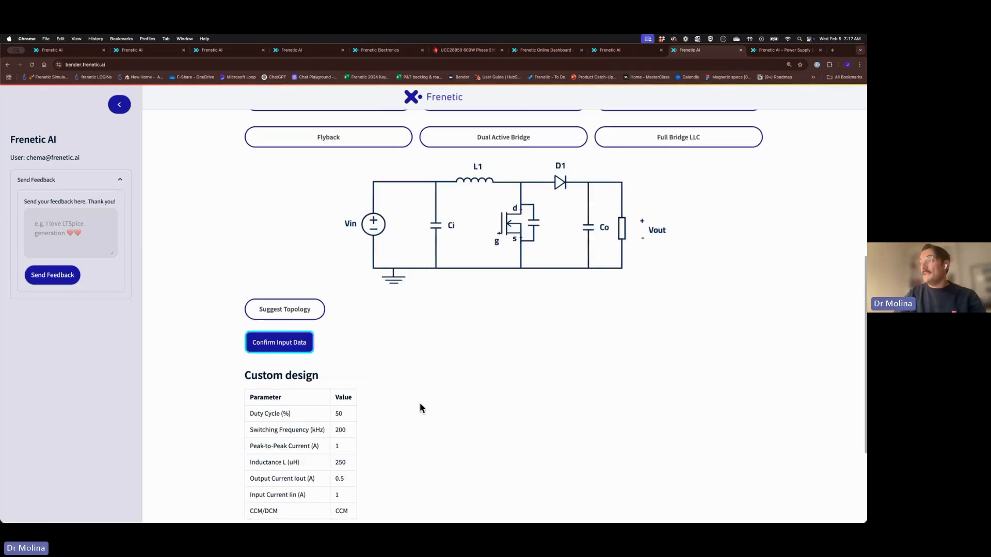
scroll(420, 405, "down", 2)
scroll(339, 367, "down", 1)
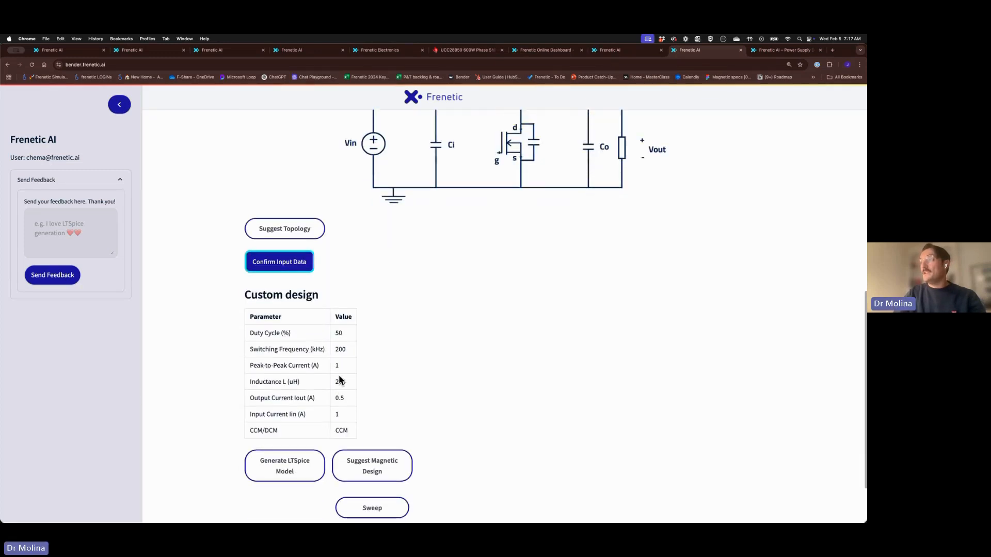
Request a suggested magnetic design for the boost, checking the PSFB and use-cases tabs meanwhile
left_click(368, 459)
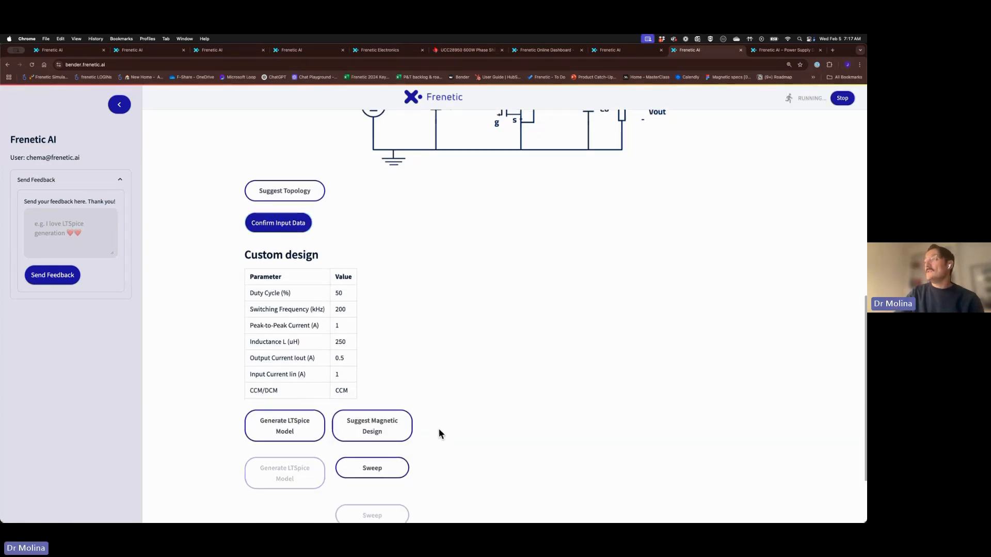
left_click(620, 49)
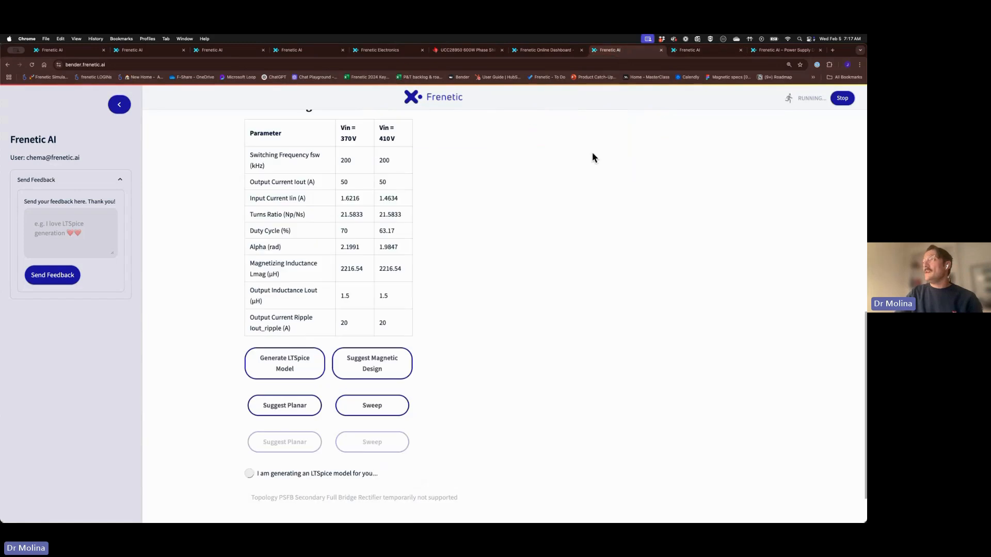
scroll(590, 160, "up", 2)
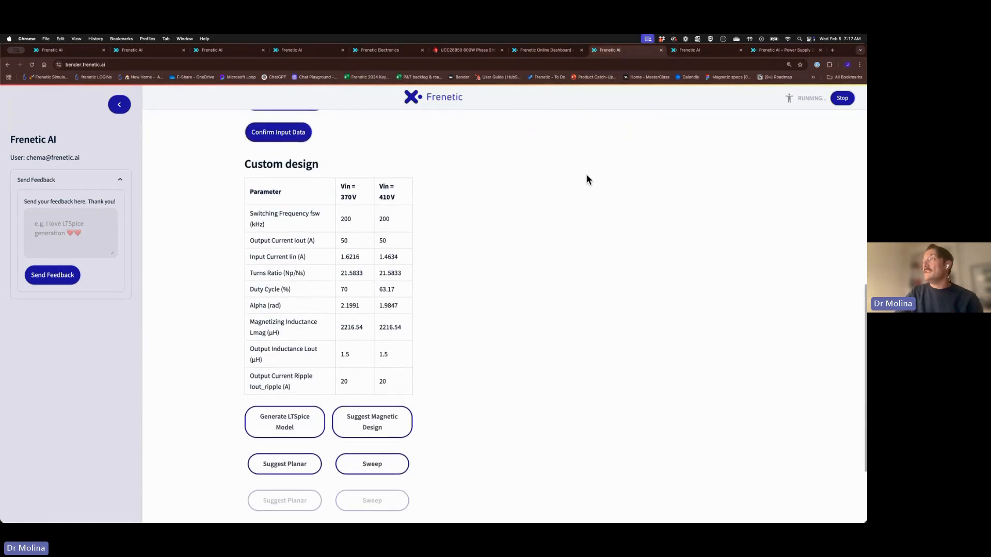
scroll(586, 178, "down", 2)
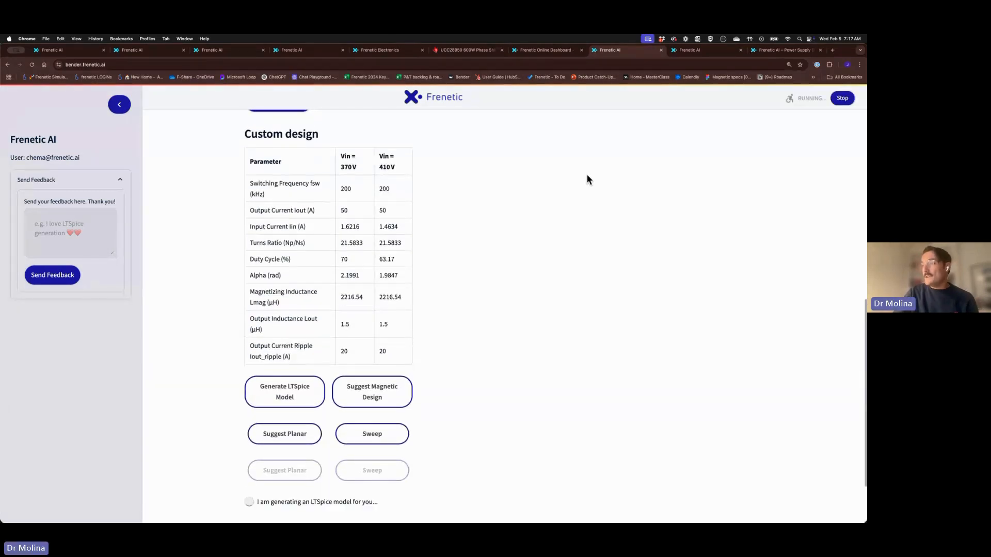
left_click(782, 54)
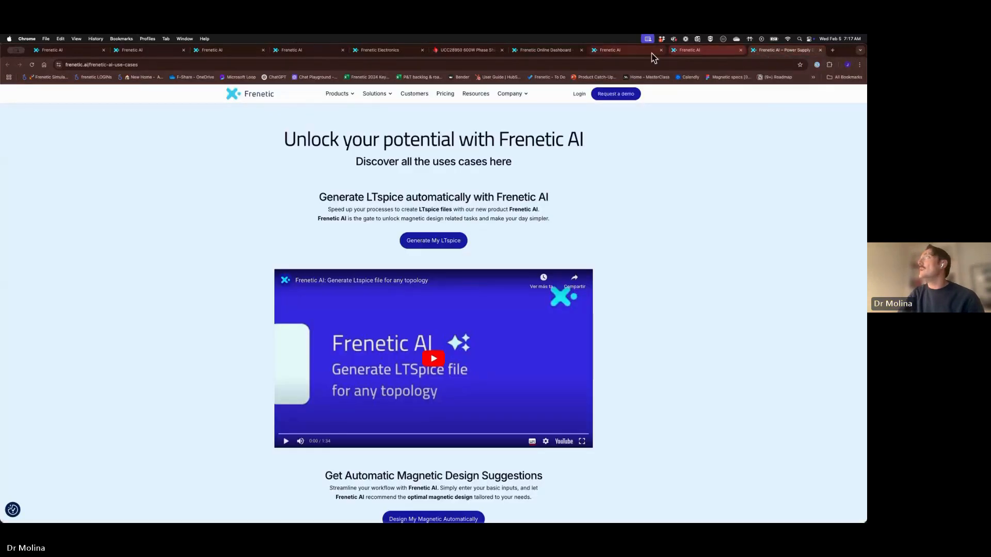
left_click(631, 52)
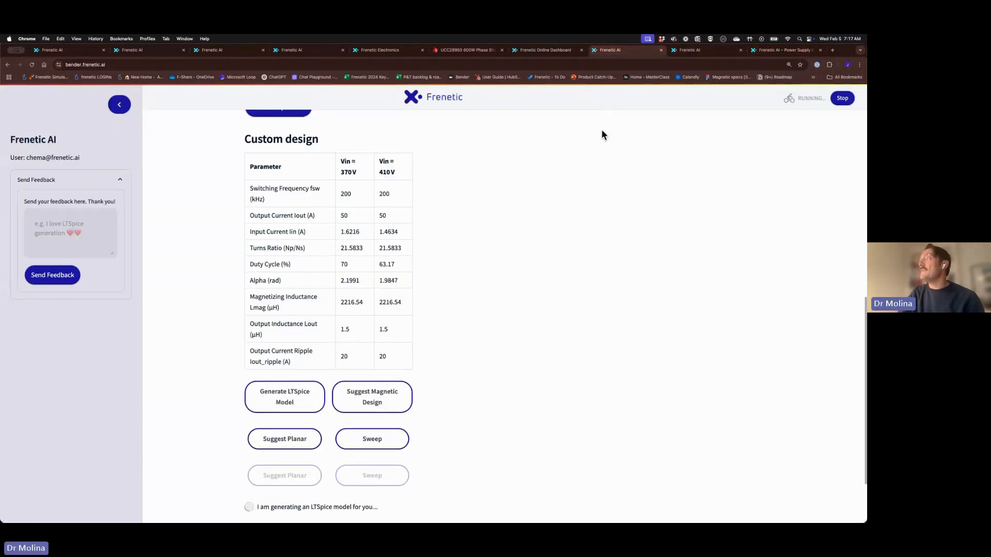
left_click(701, 51)
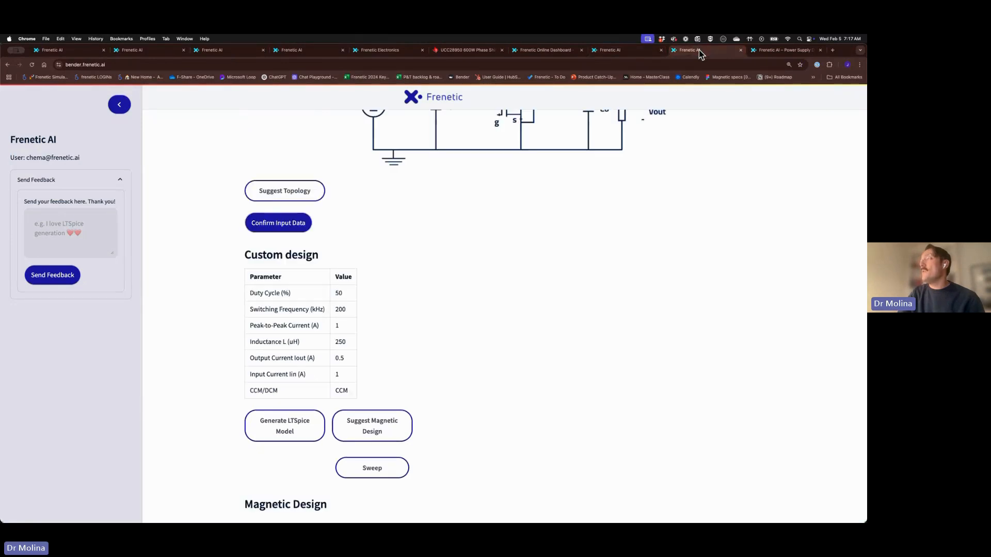
Enter the account e-mail and save the ER18/3.2/10 3C97 design to Frenetic Simulator
scroll(639, 120, "down", 5)
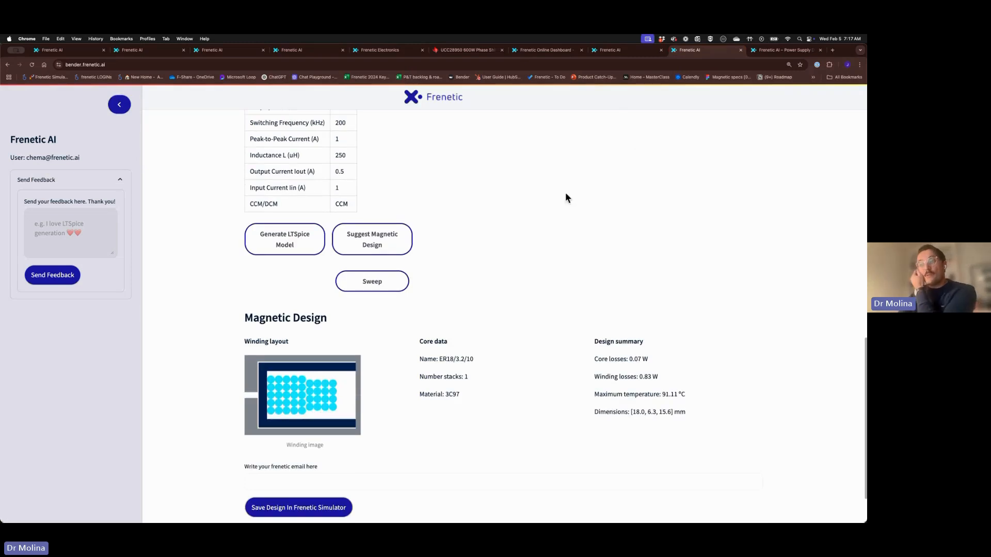
scroll(404, 333, "up", 2)
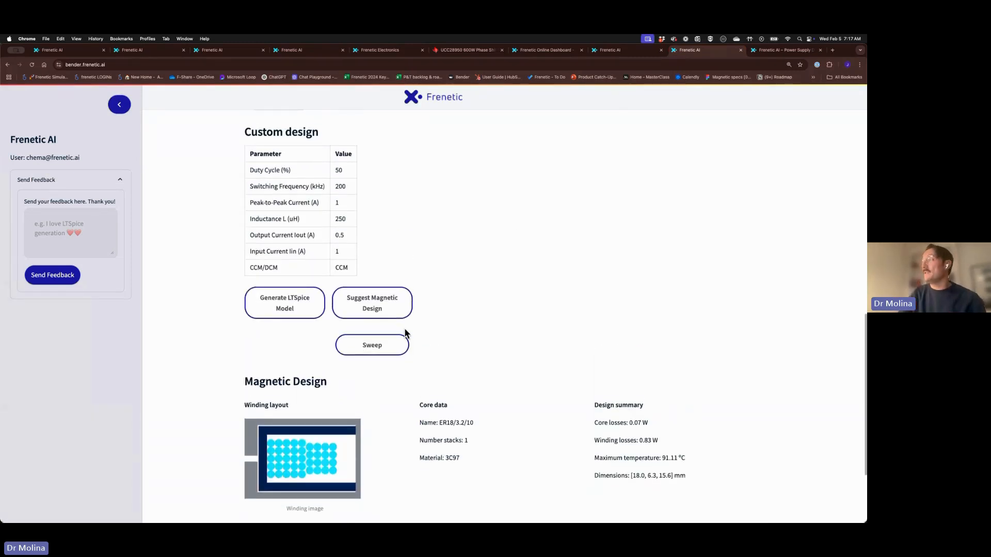
scroll(405, 333, "down", 3)
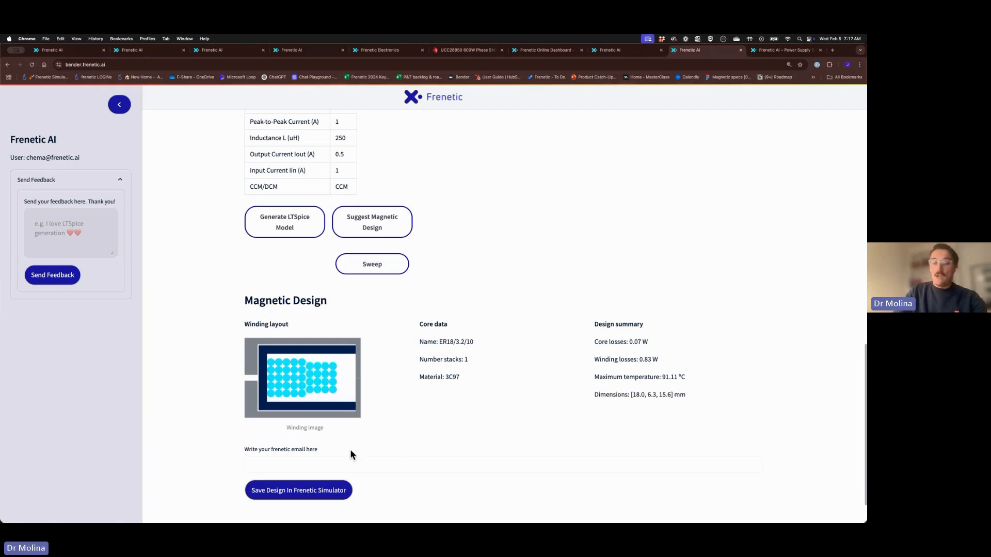
left_click(286, 462)
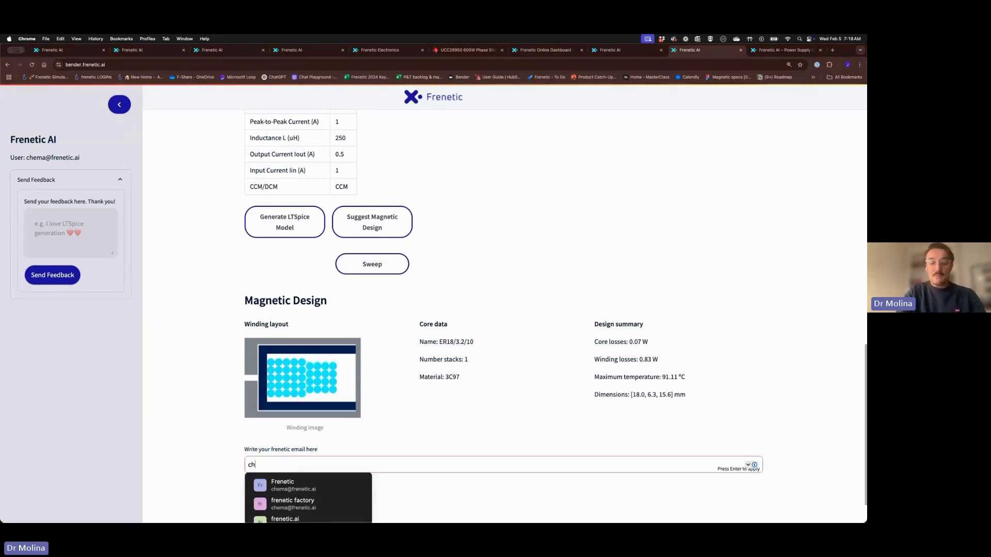
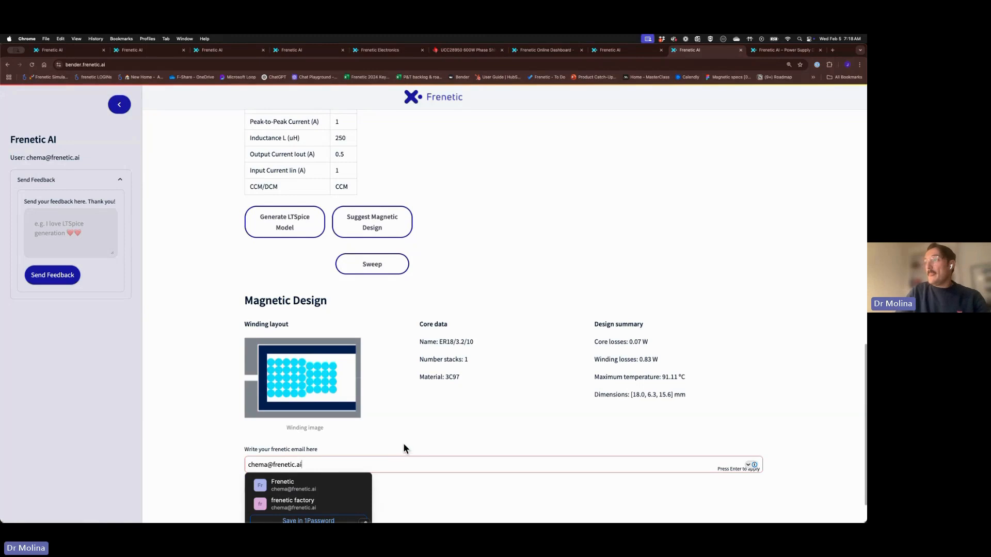
key("Return")
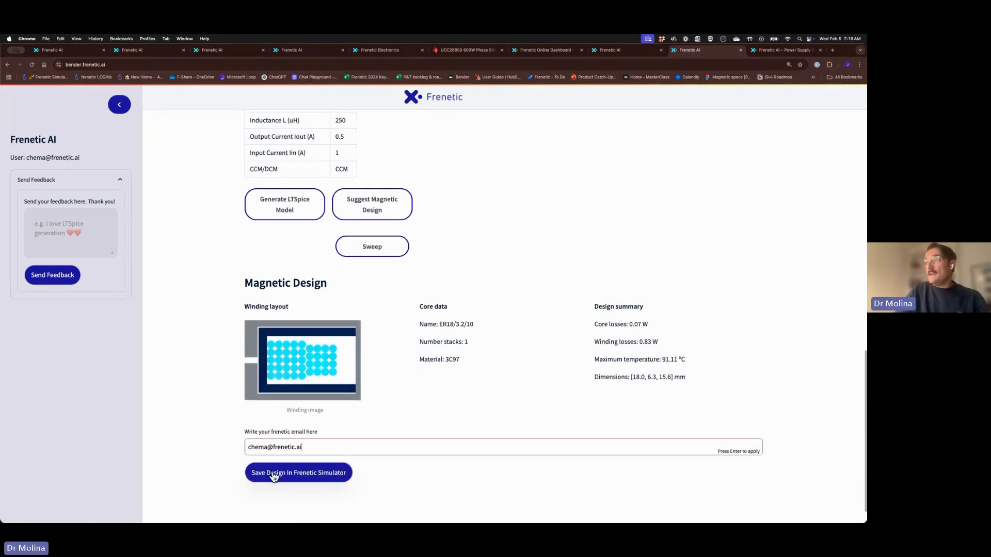
left_click(274, 476)
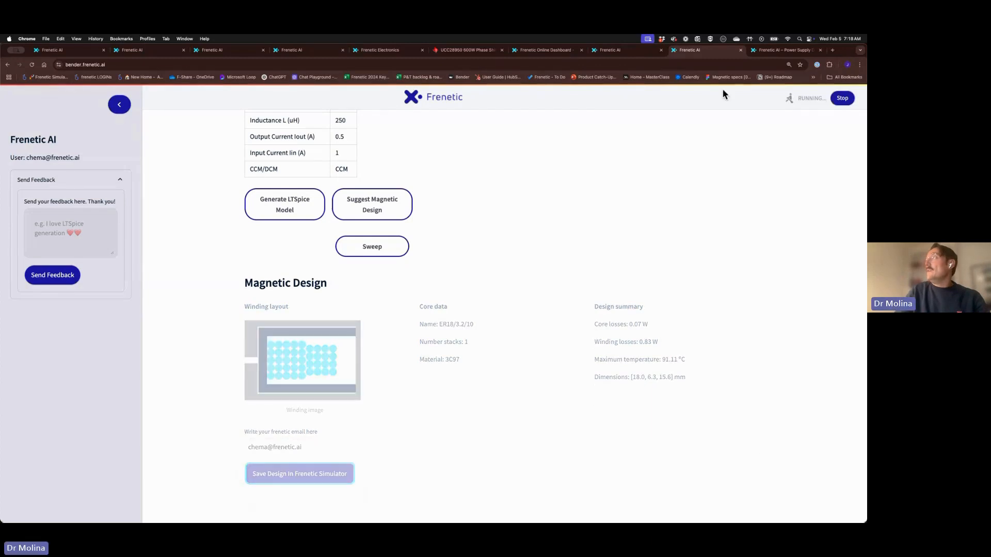
left_click(547, 51)
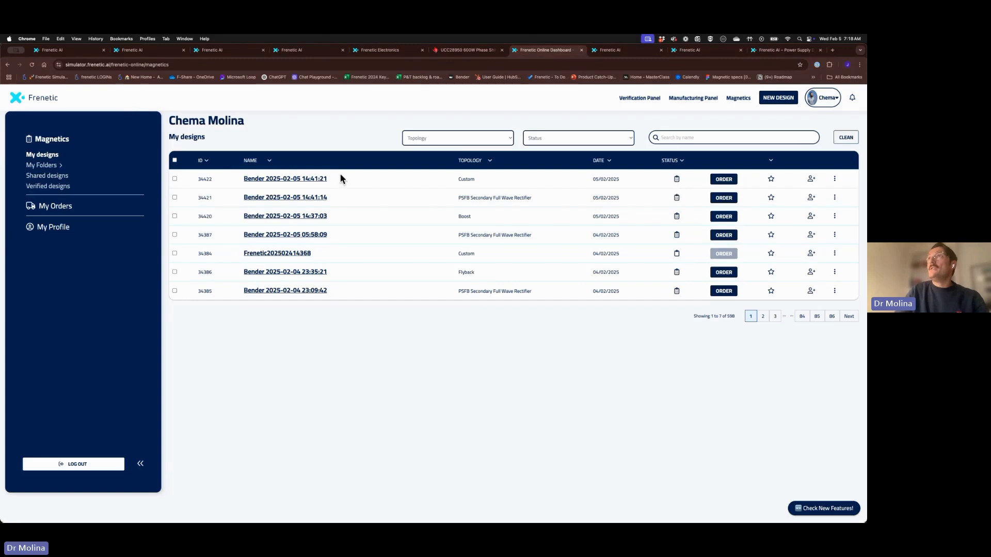
left_click(33, 65)
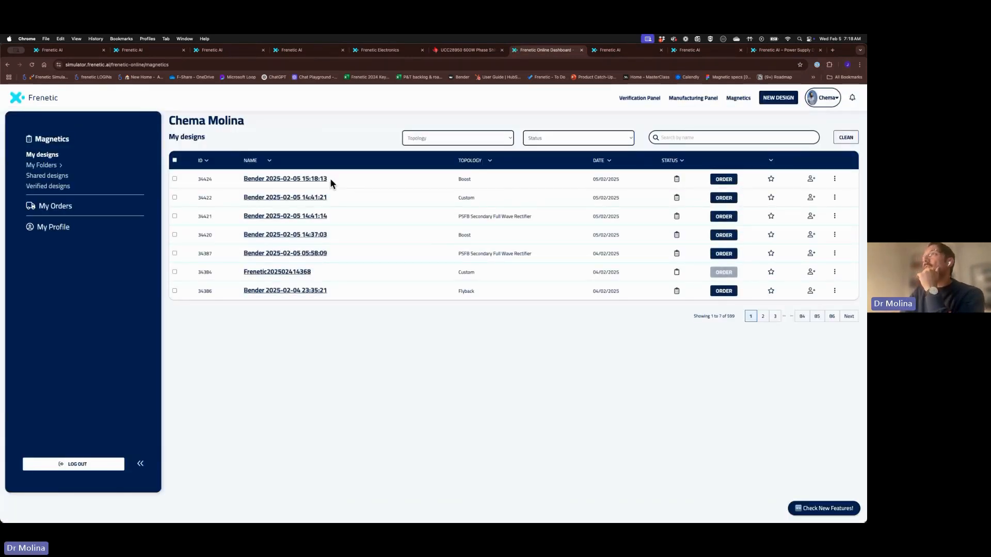
left_click(284, 185)
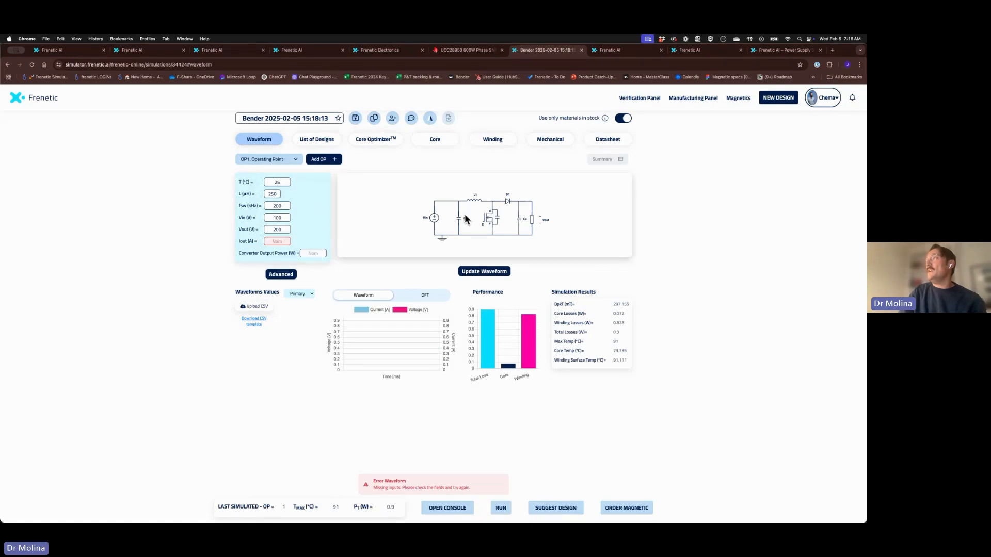
Inspect the Core and Winding tabs, then go back to Waveform to enter Iout 0.5 A
left_click(431, 140)
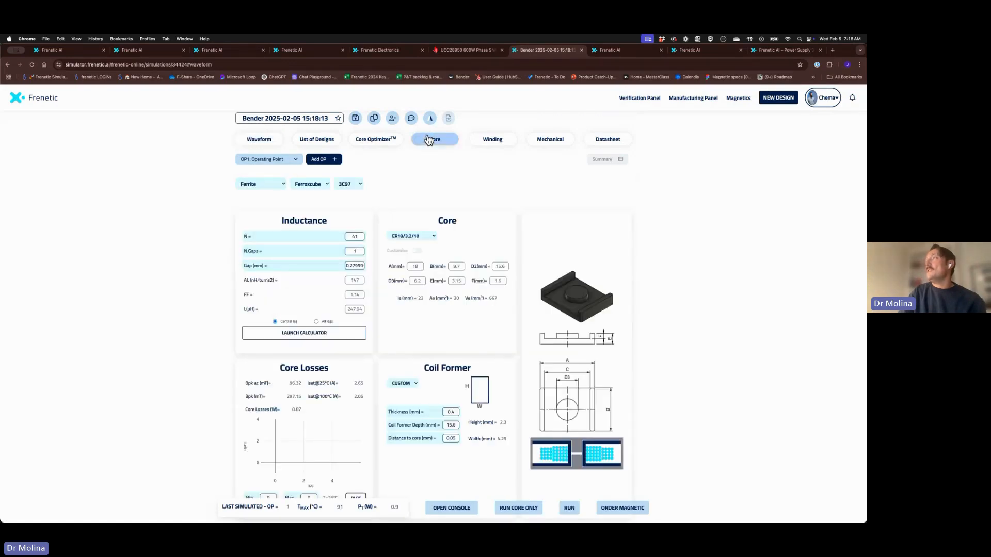
scroll(488, 356, "down", 1)
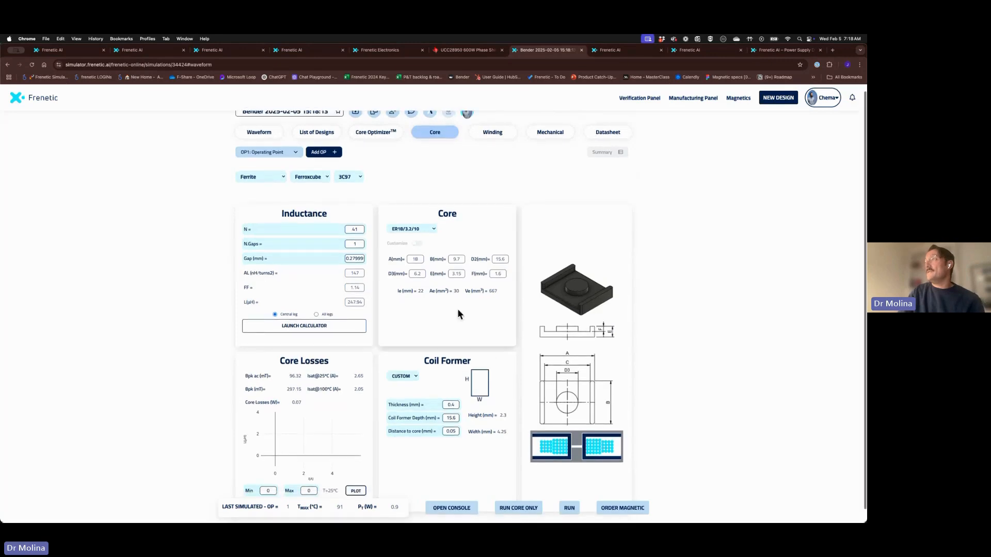
scroll(417, 321, "down", 2)
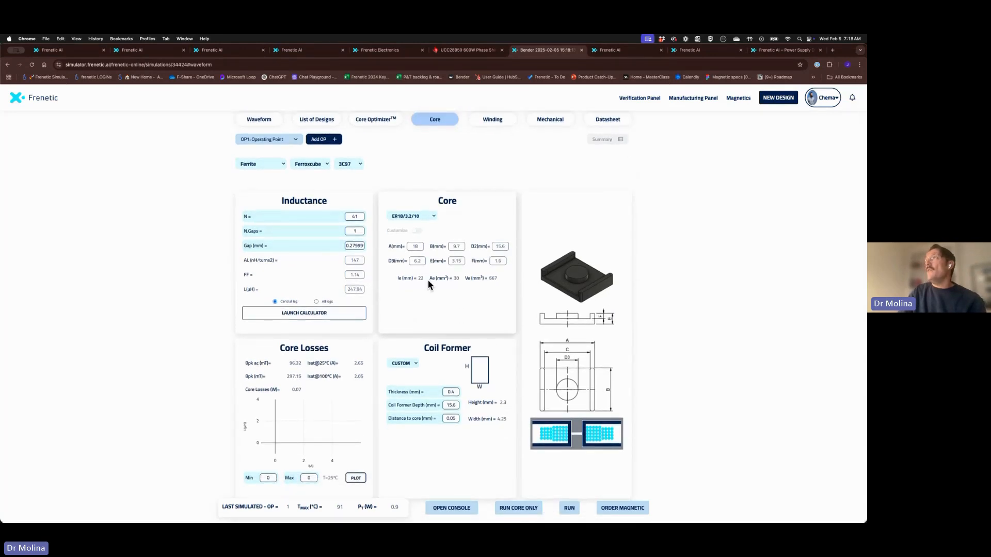
left_click(493, 120)
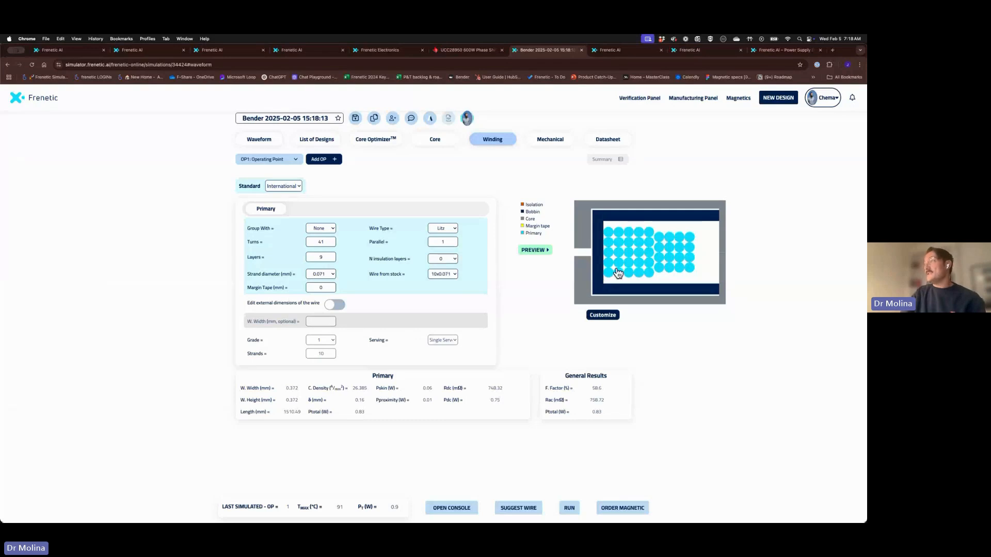
left_click(259, 141)
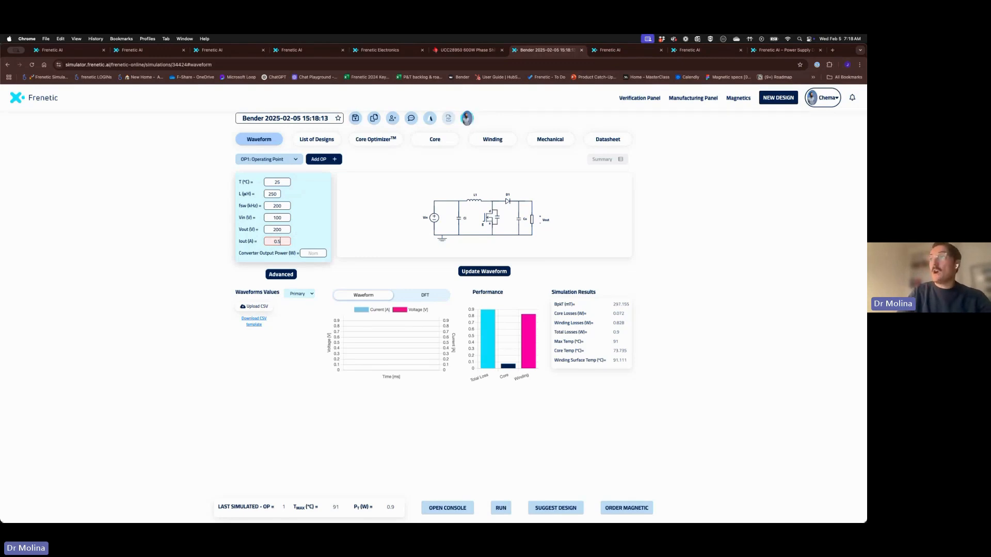
Commit 0.5 A output current and plot the converter waveforms
left_click(316, 252)
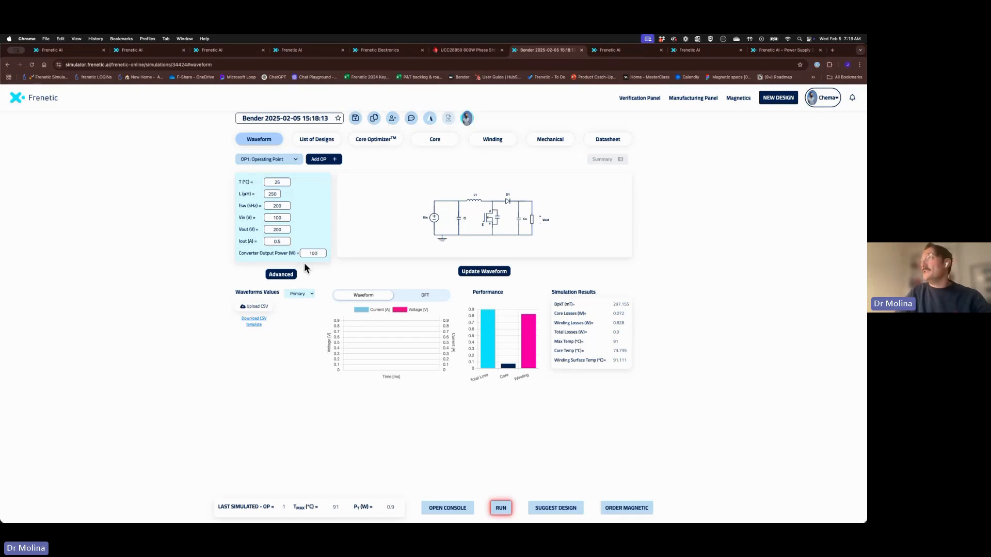
left_click(485, 274)
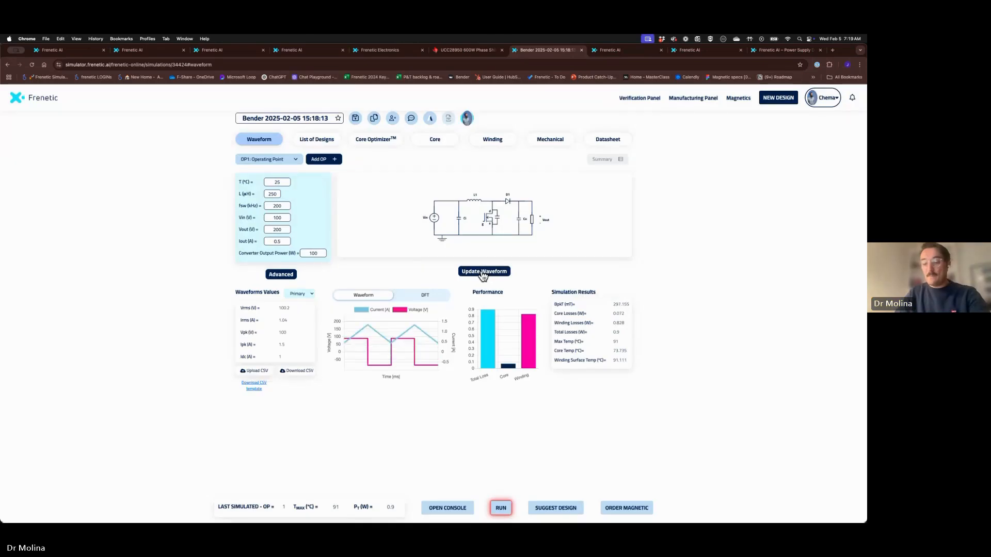
key("super+equal")
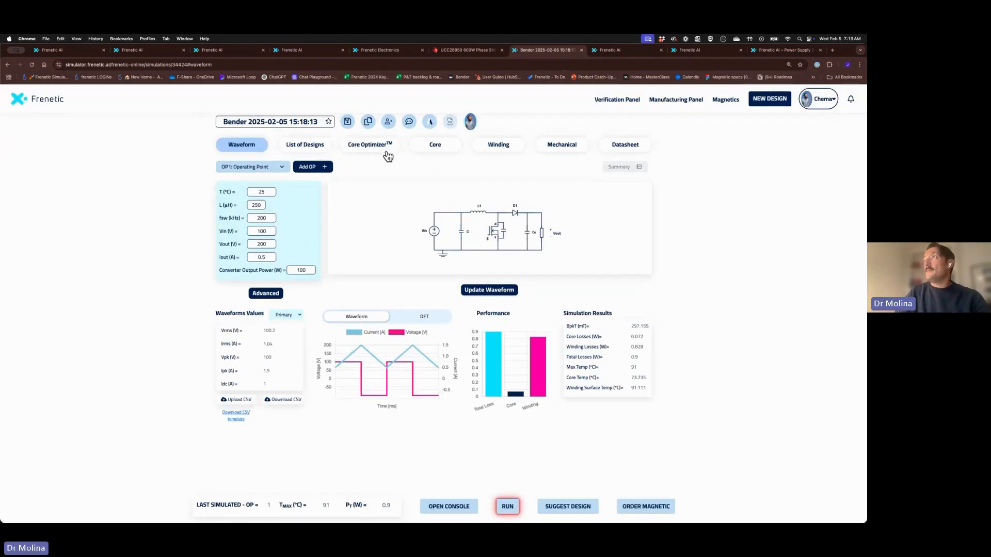
Add a second operating point at 0.25 A, update its waveform and simulate it
left_click(310, 166)
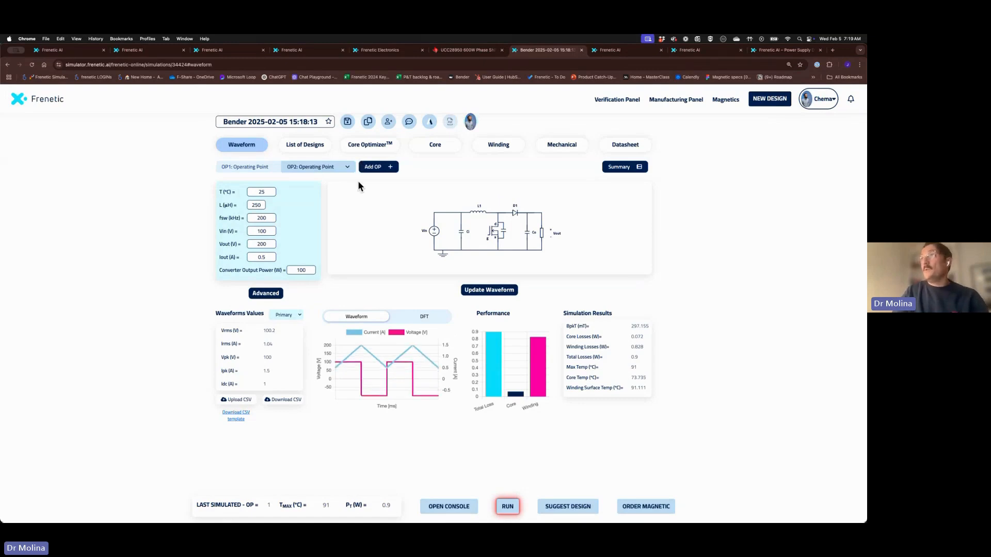
left_click_drag(266, 258, 243, 257)
type("0")
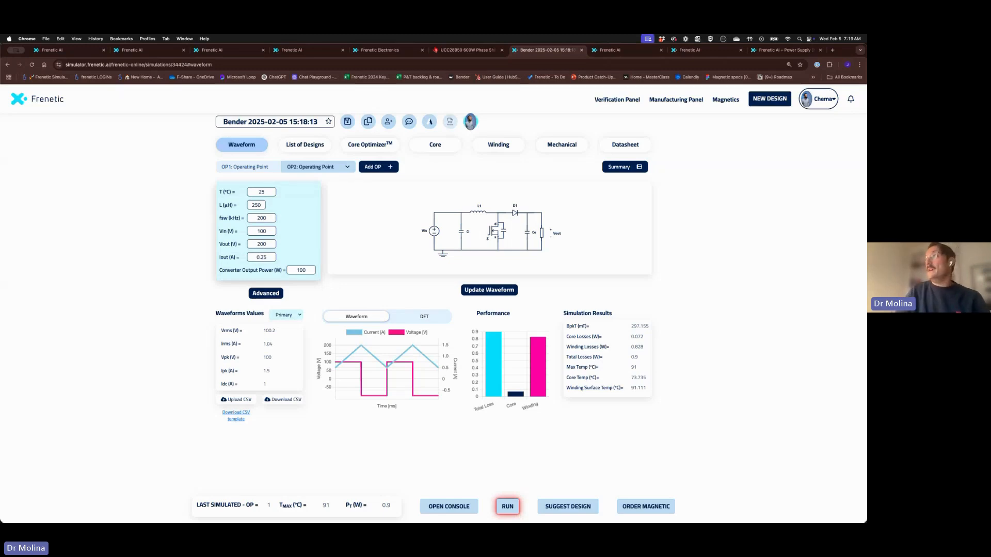
left_click(501, 291)
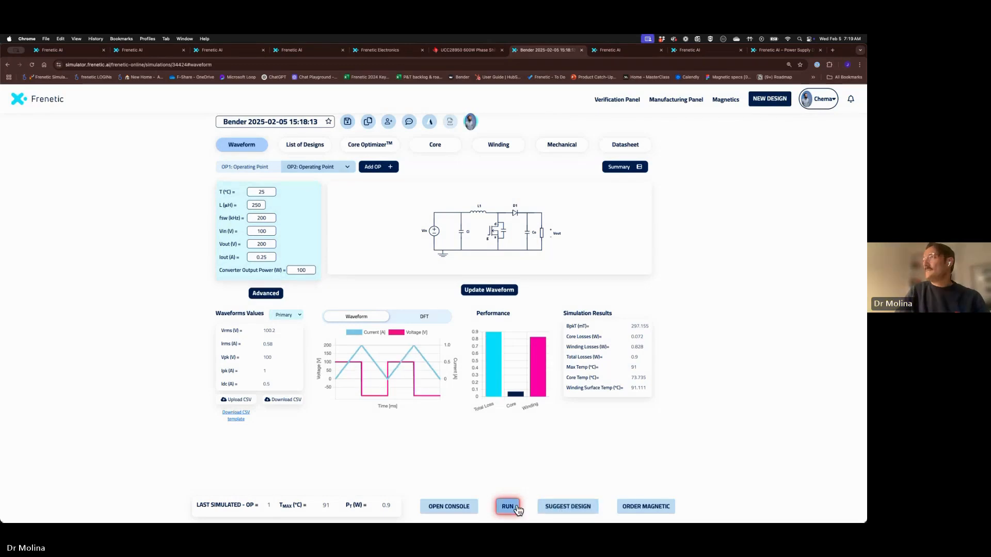
left_click(508, 507)
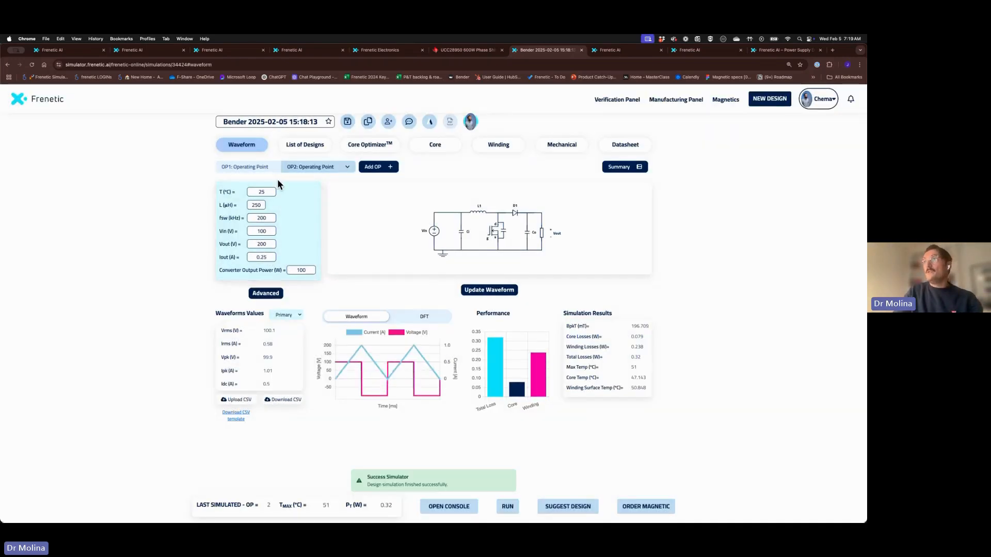
Add a third operating point at 400 kHz, simulate it, and open the three-point summary
left_click(366, 171)
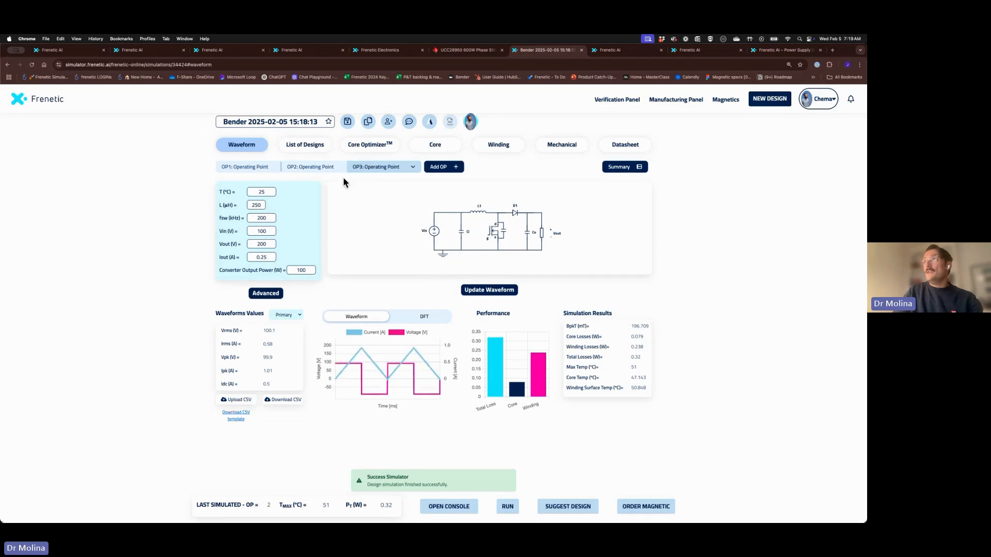
left_click_drag(268, 218, 242, 215)
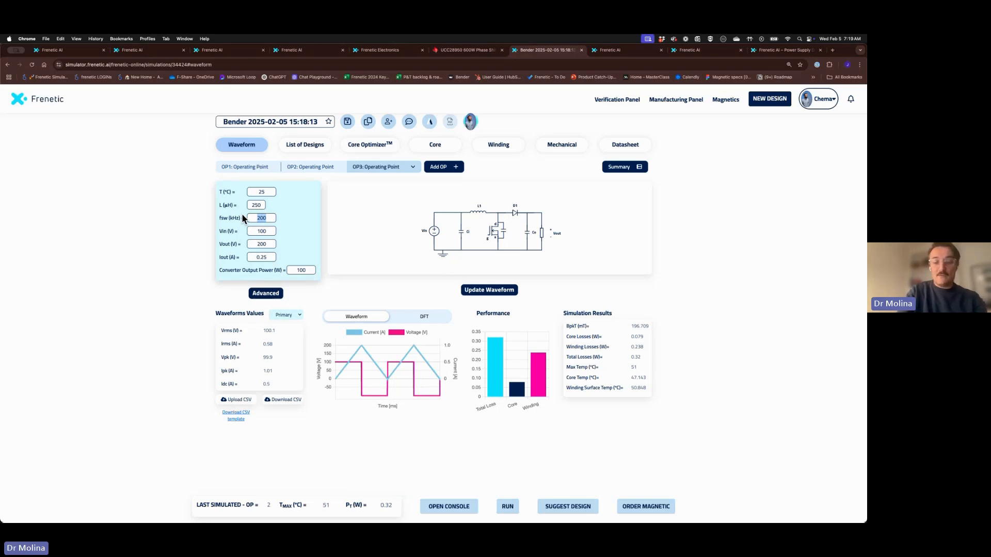
type("400")
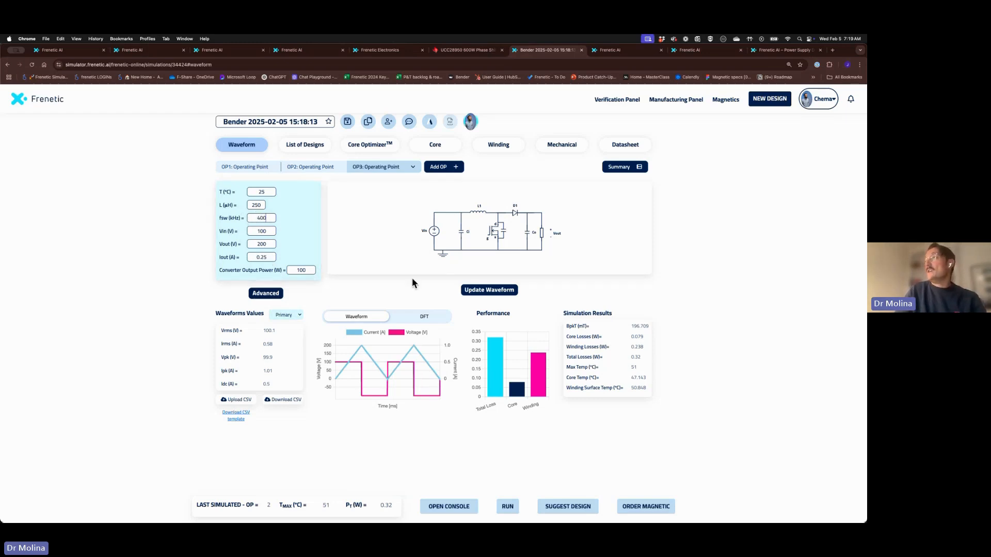
left_click(507, 507)
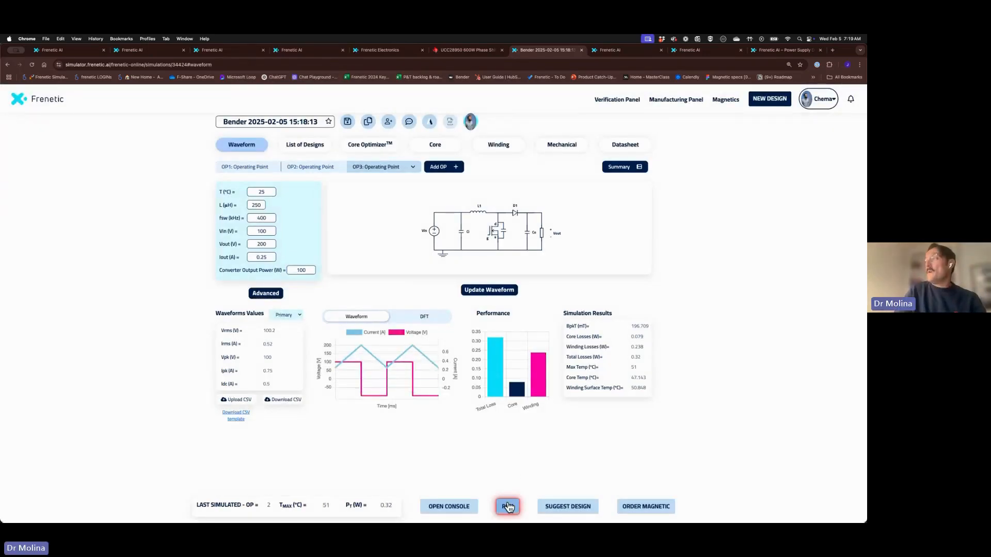
left_click(508, 506)
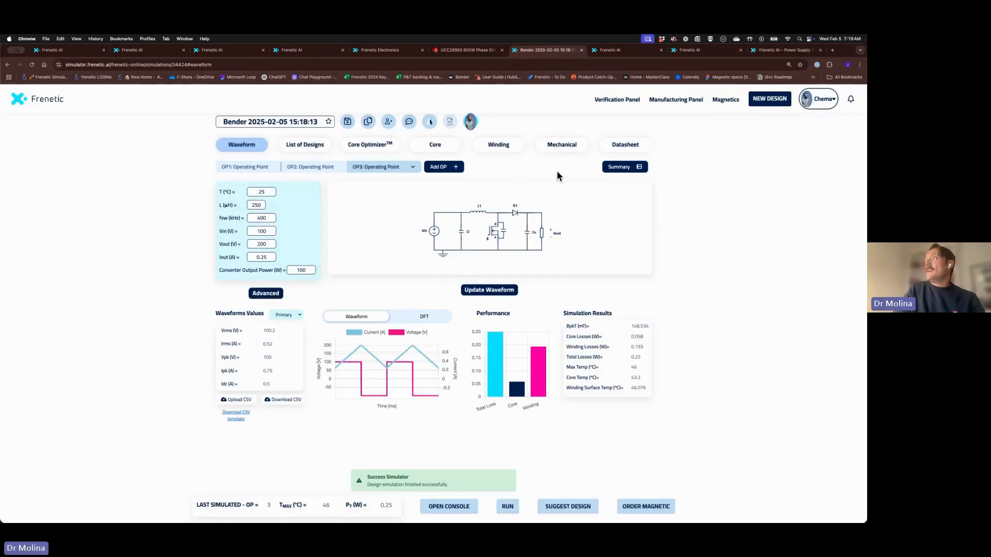
left_click(622, 167)
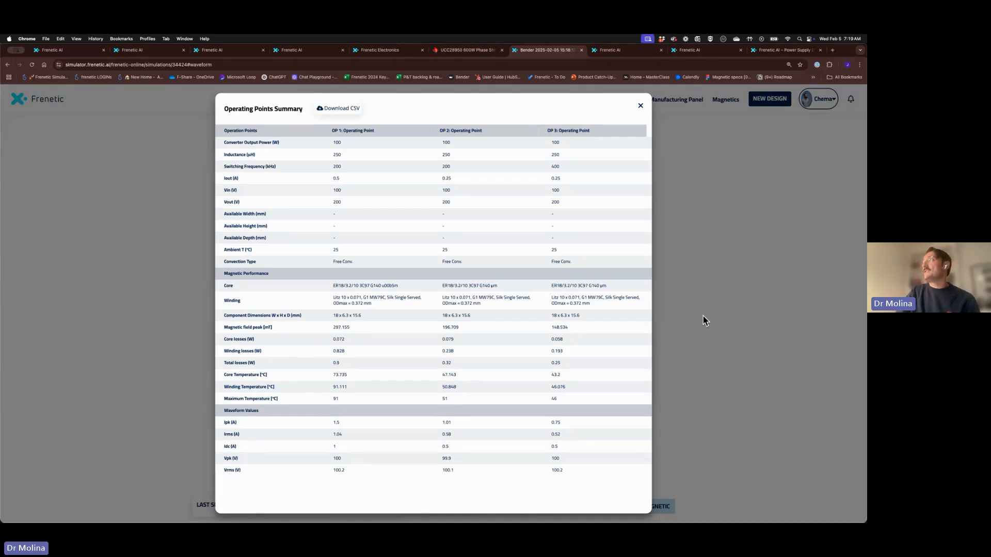
Close the Operating Points Summary and go back to the Frenetic AI tab
left_click(757, 279)
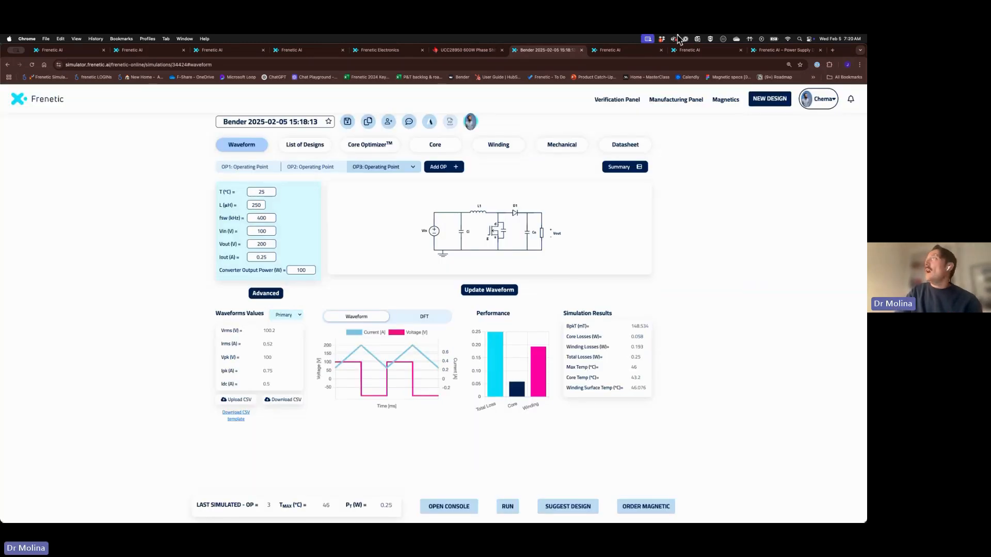
left_click(634, 50)
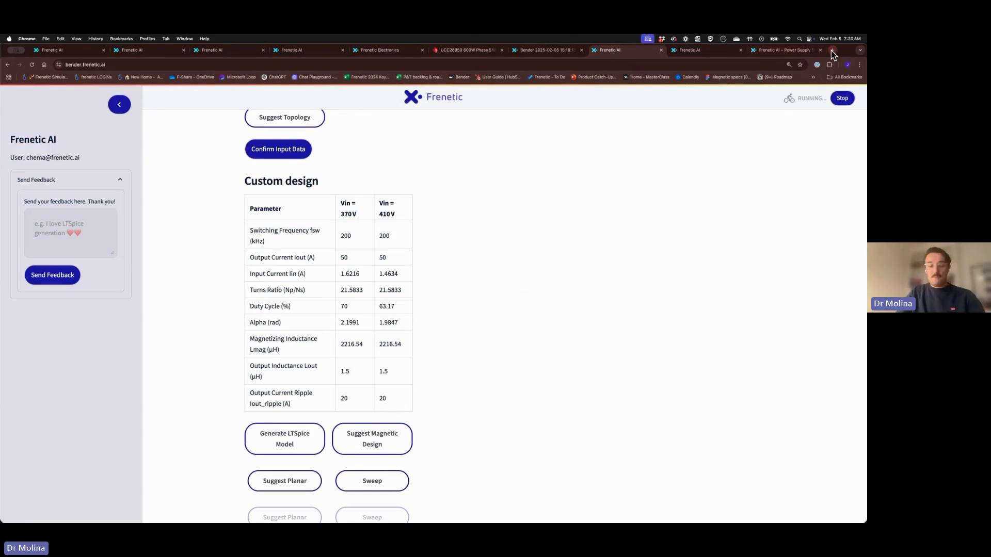
Open bender.frenetic.ai in a new tab and sign in with the saved credentials
left_click(833, 50)
type("bender.frenetic.ai")
key("Return")
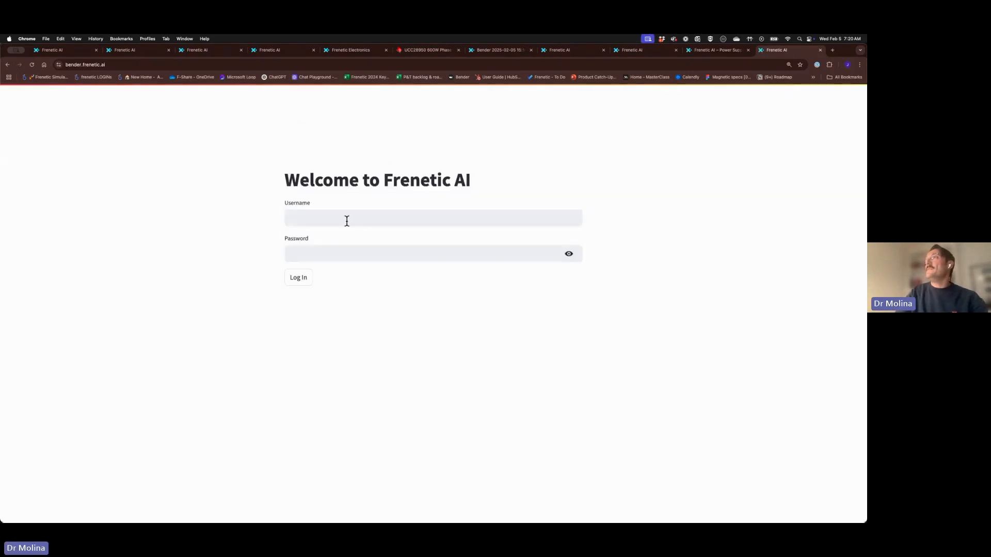
left_click(347, 220)
left_click(336, 236)
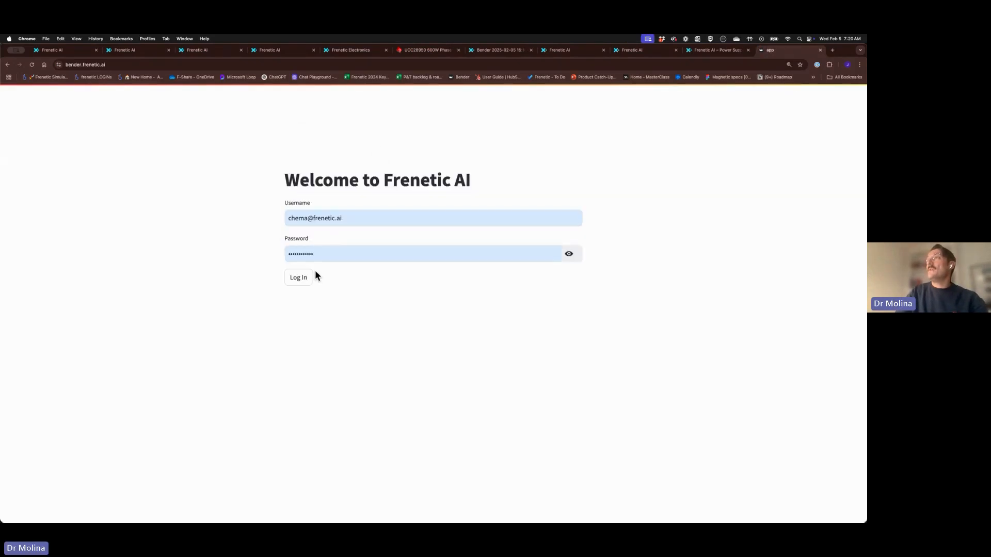
left_click(296, 279)
Enter 370-410V input, 12V output and 600W, and choose PSFB Secondary Full Bridge Rectifier
left_click(274, 303)
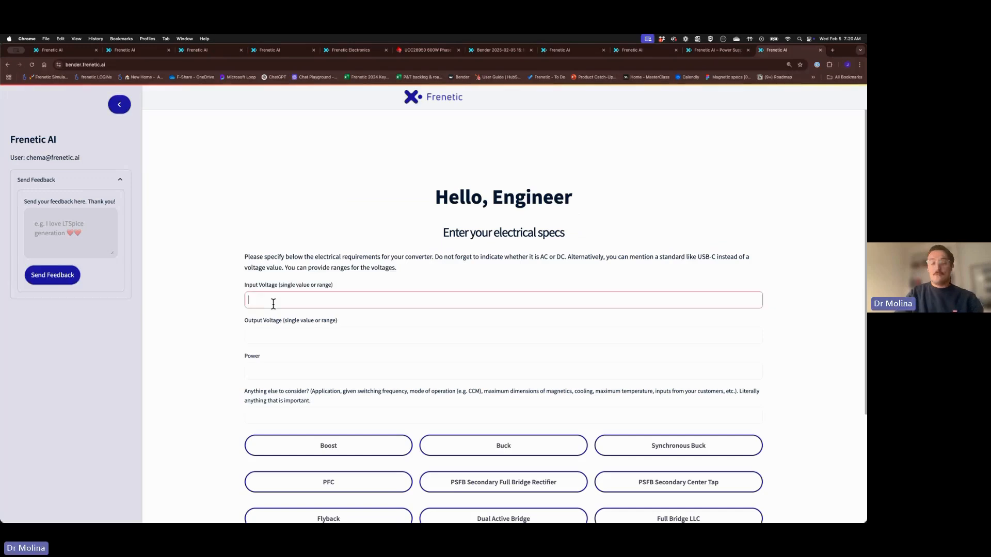
type("370")
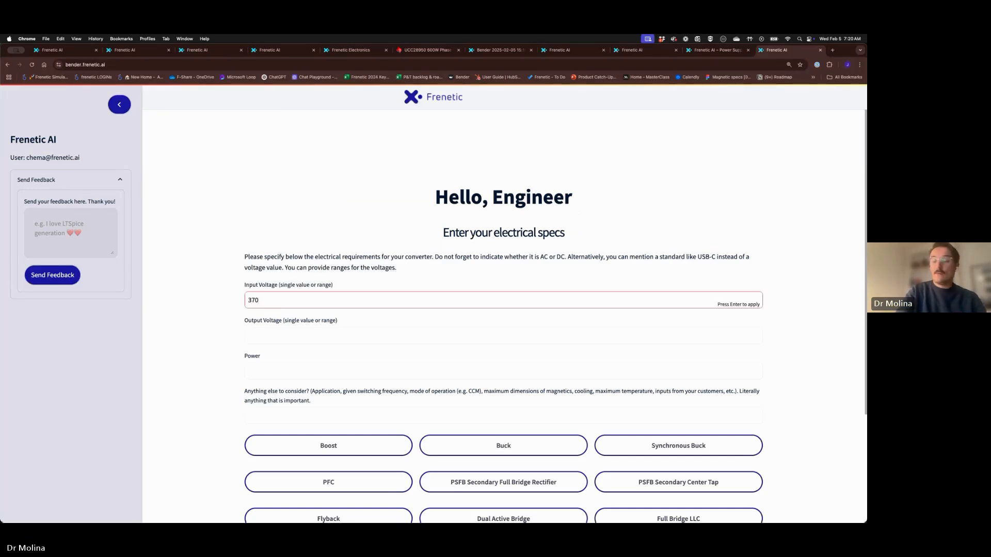
type("-410V")
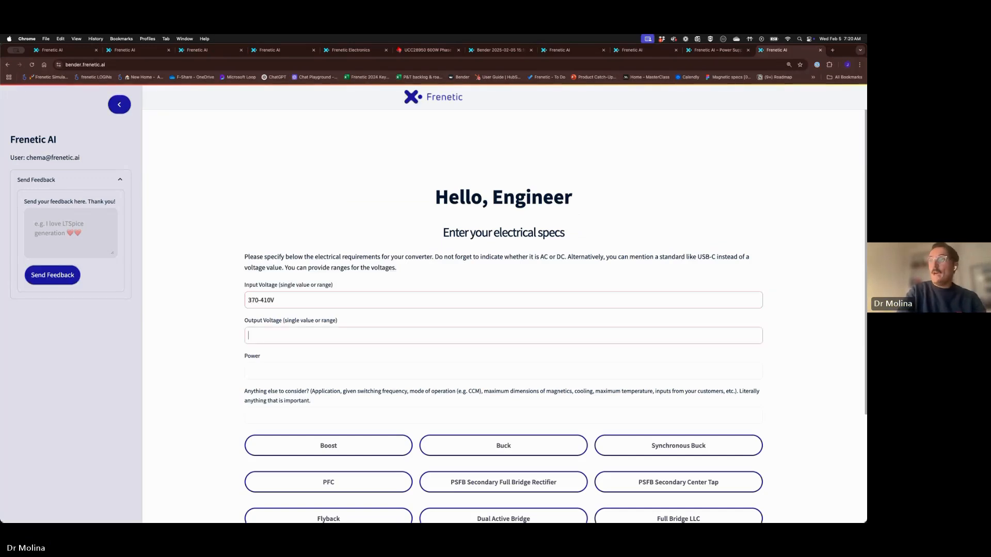
key("Tab")
type("1")
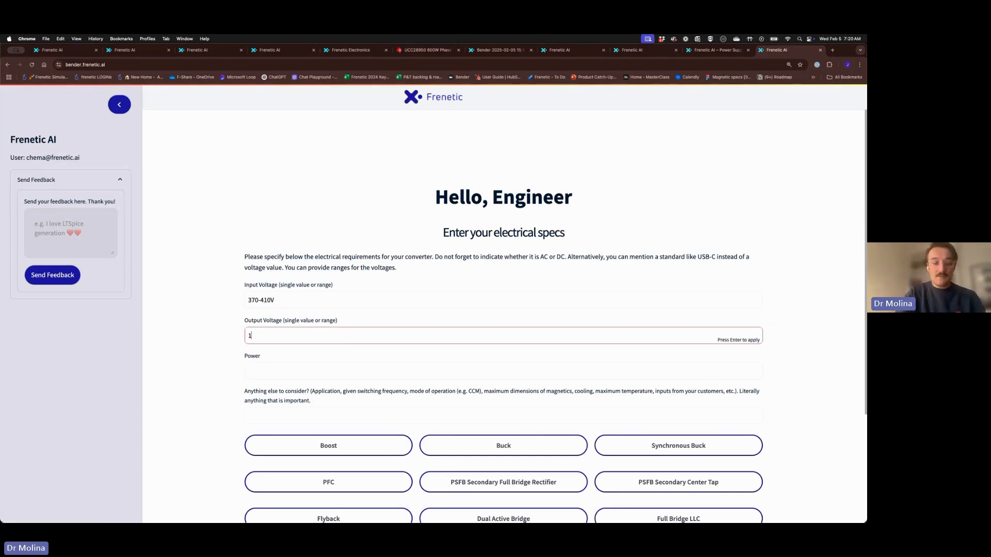
key("Tab")
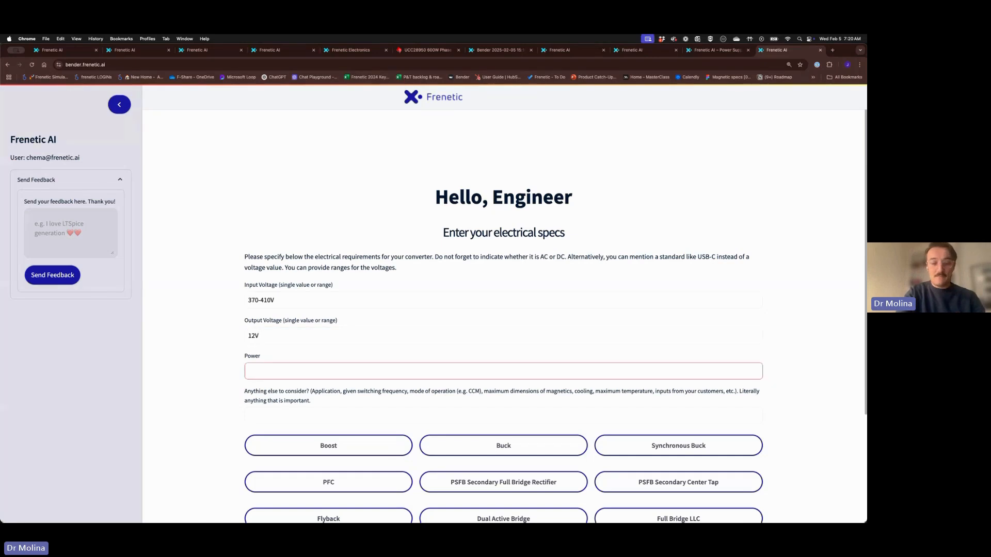
type("600W")
scroll(273, 308, "down", 1)
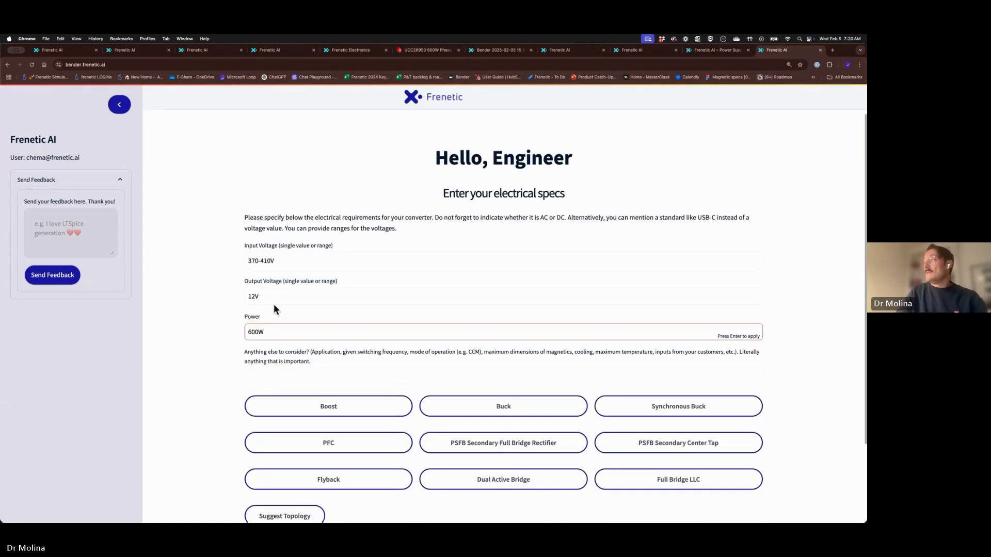
left_click(427, 439)
scroll(410, 418, "down", 3)
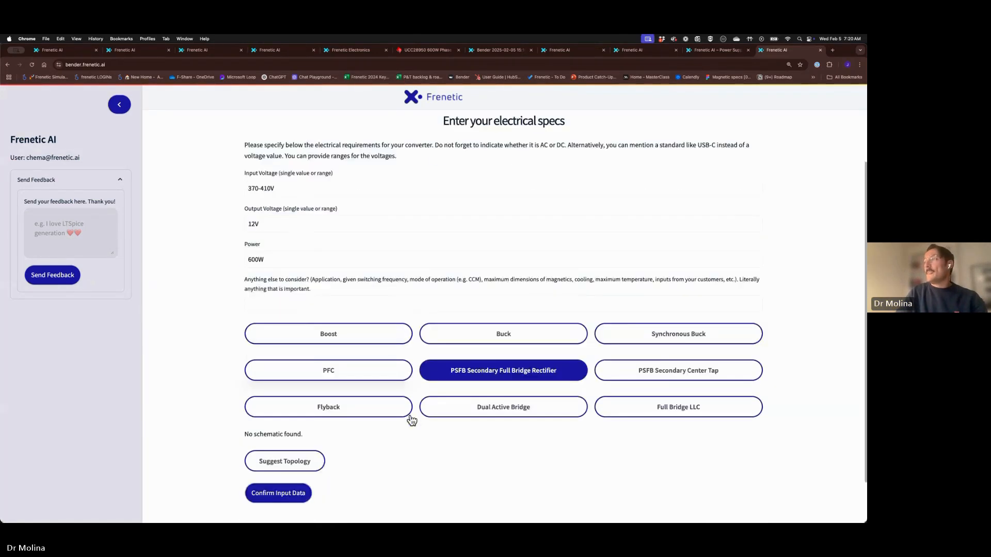
Confirm the specs to get the 100 kHz, Lmag 4424.58 µH custom design and request magnetics
left_click(304, 451)
scroll(439, 416, "down", 8)
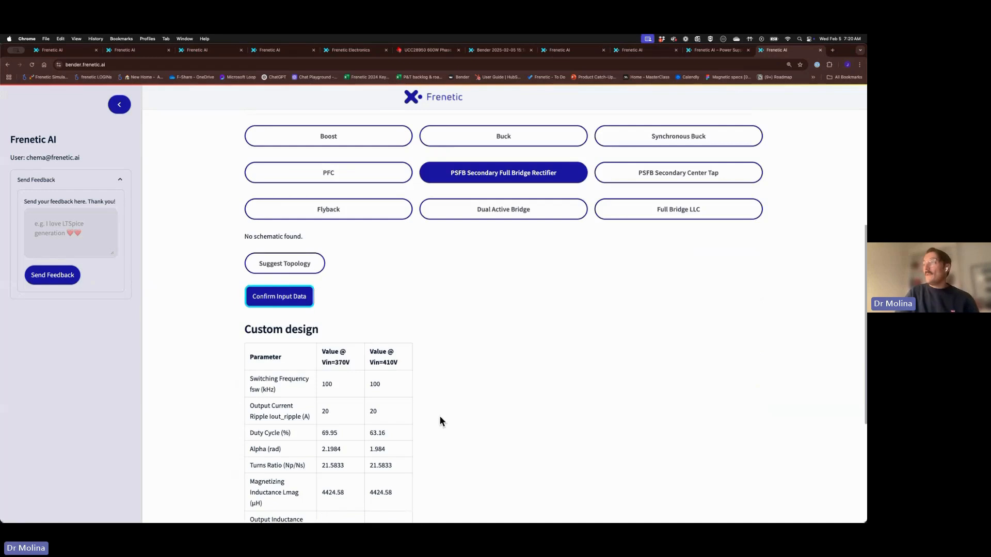
left_click(398, 450)
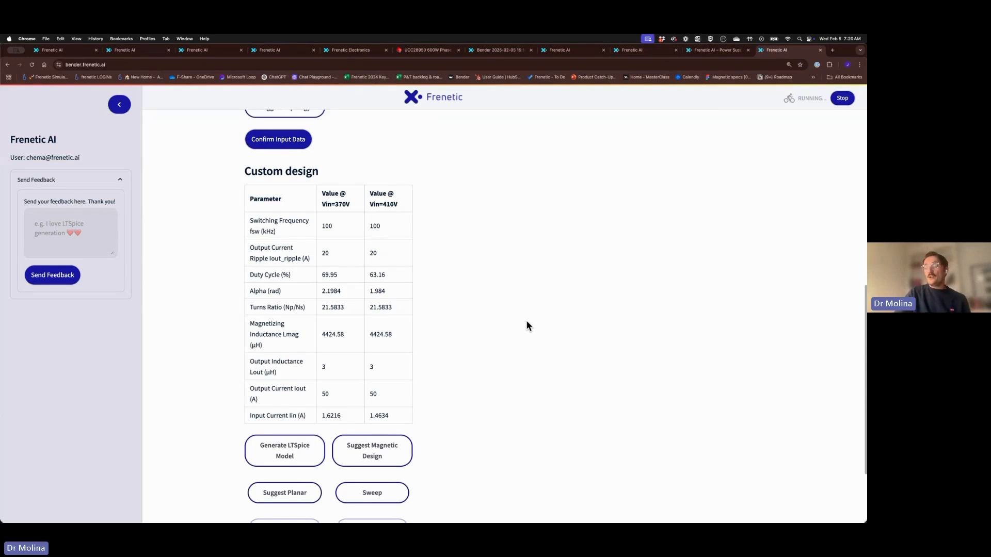
scroll(526, 322, "up", 6)
scroll(526, 325, "up", 1)
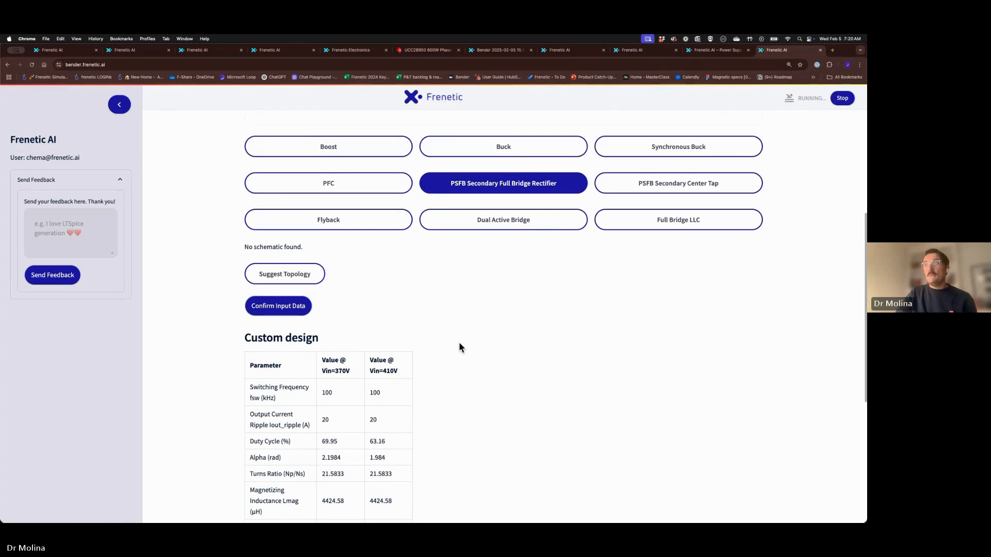
scroll(270, 348, "down", 6)
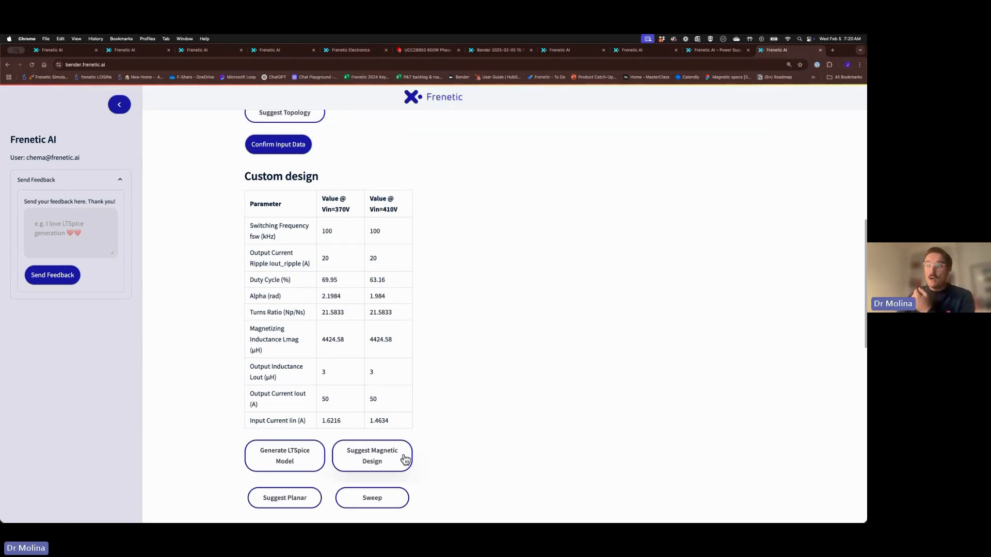
Scroll through the E35/18/10 3C95 transformer (5.24 W) and EFD25/13/9 inductor (1.72 W) results
scroll(445, 438, "down", 5)
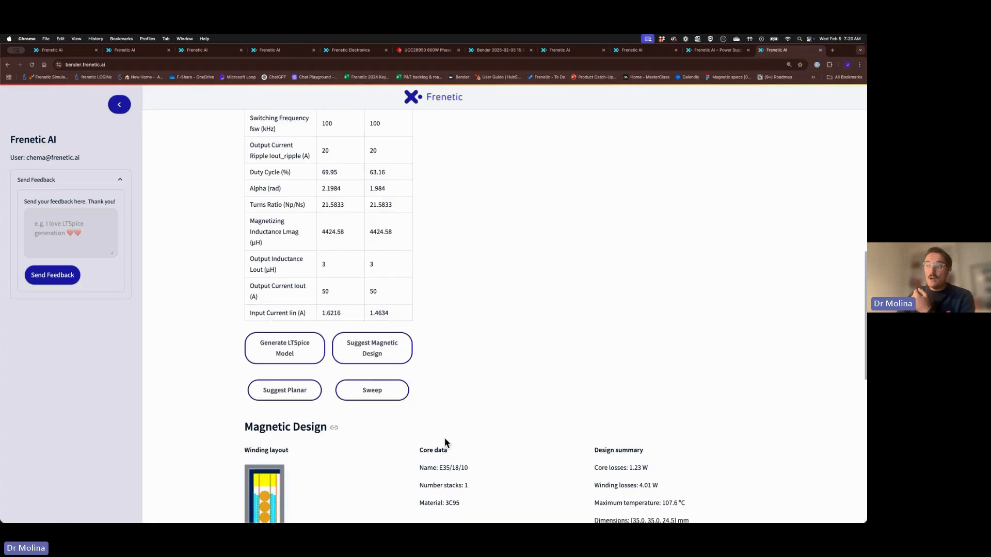
scroll(435, 449, "down", 4)
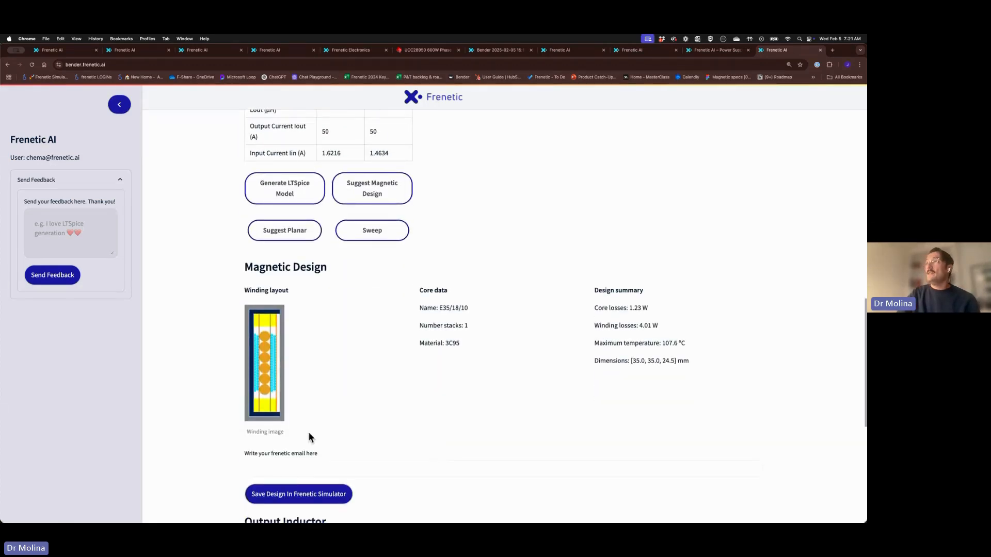
scroll(343, 414, "up", 3)
scroll(342, 415, "up", 5)
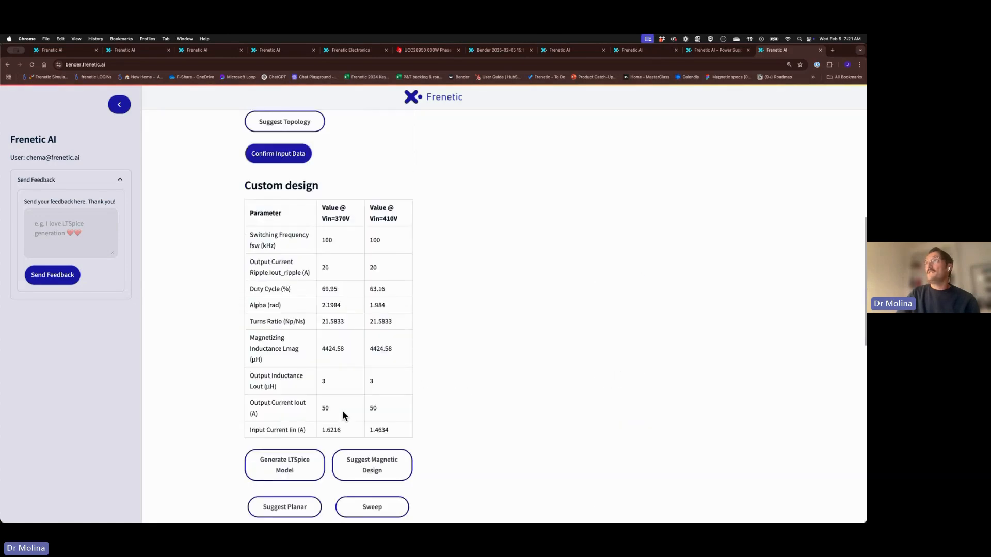
scroll(343, 417, "down", 10)
scroll(342, 419, "down", 2)
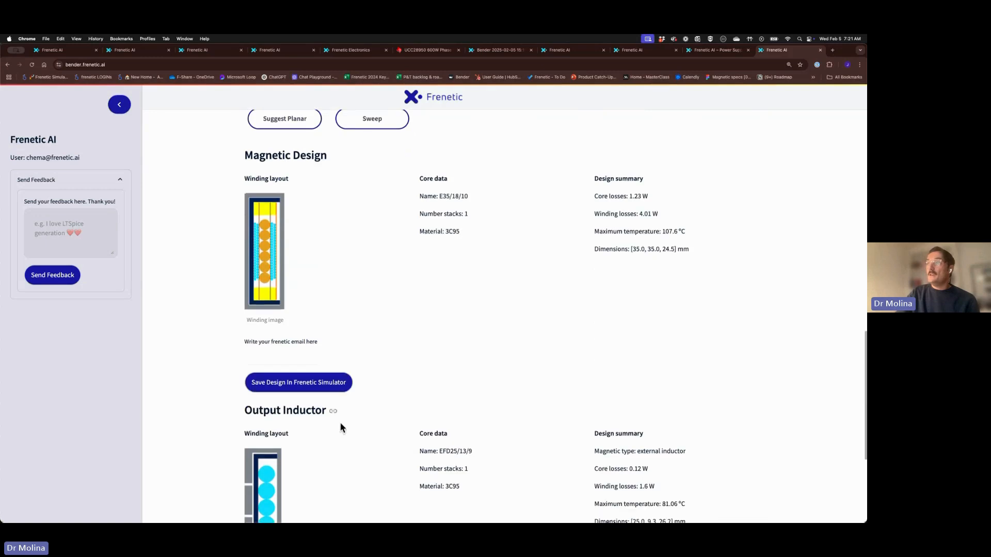
scroll(331, 385, "down", 2)
scroll(331, 385, "down", 1)
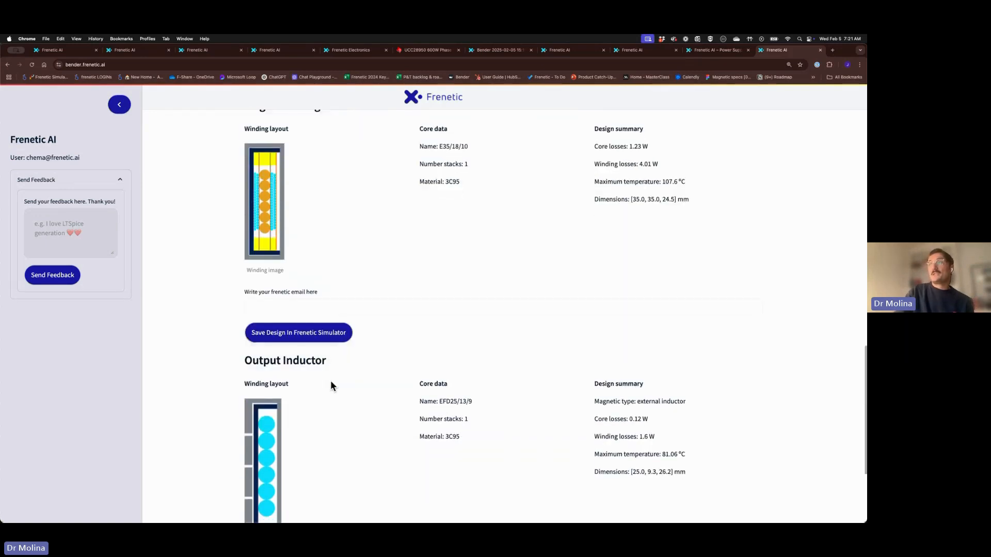
scroll(332, 386, "up", 3)
scroll(293, 351, "down", 5)
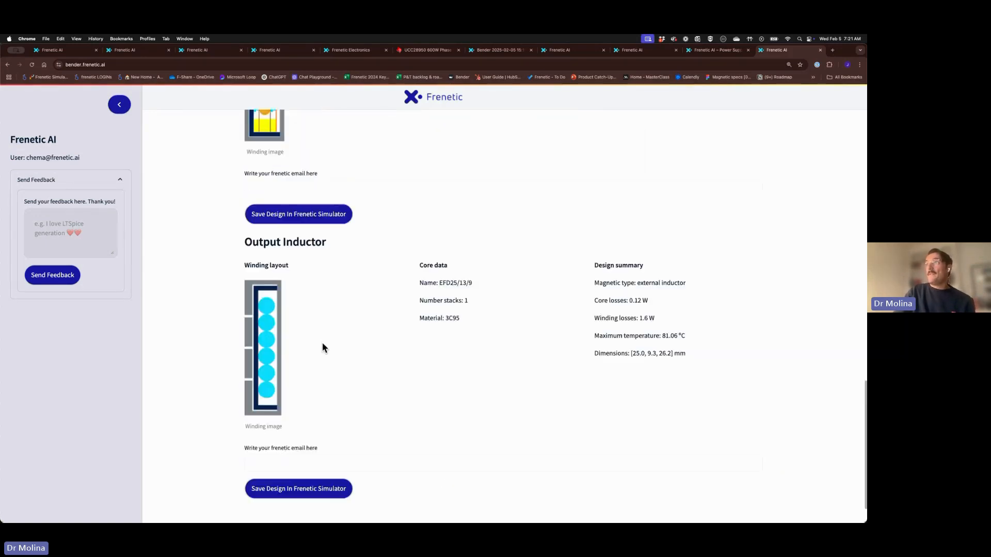
scroll(295, 343, "up", 1)
scroll(279, 333, "up", 1)
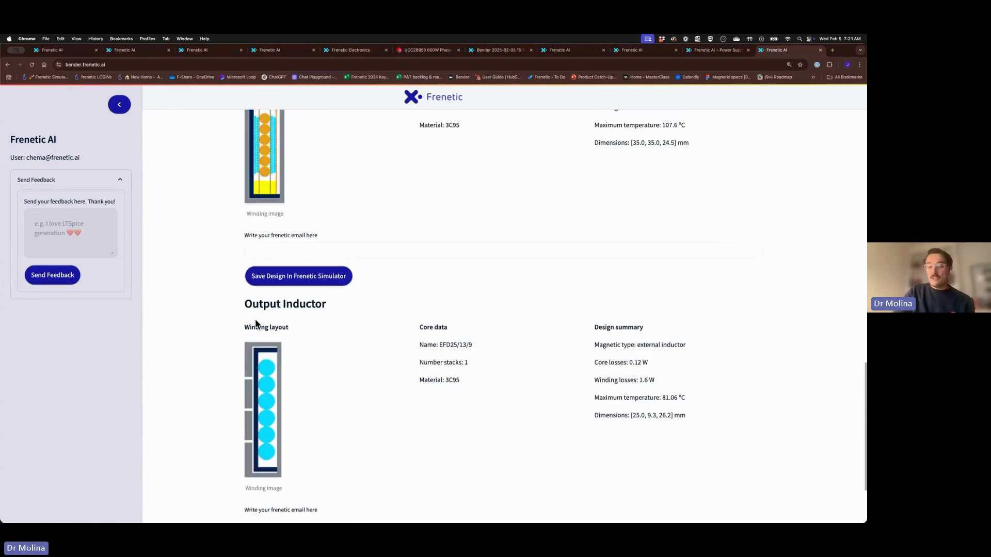
scroll(258, 326, "up", 2)
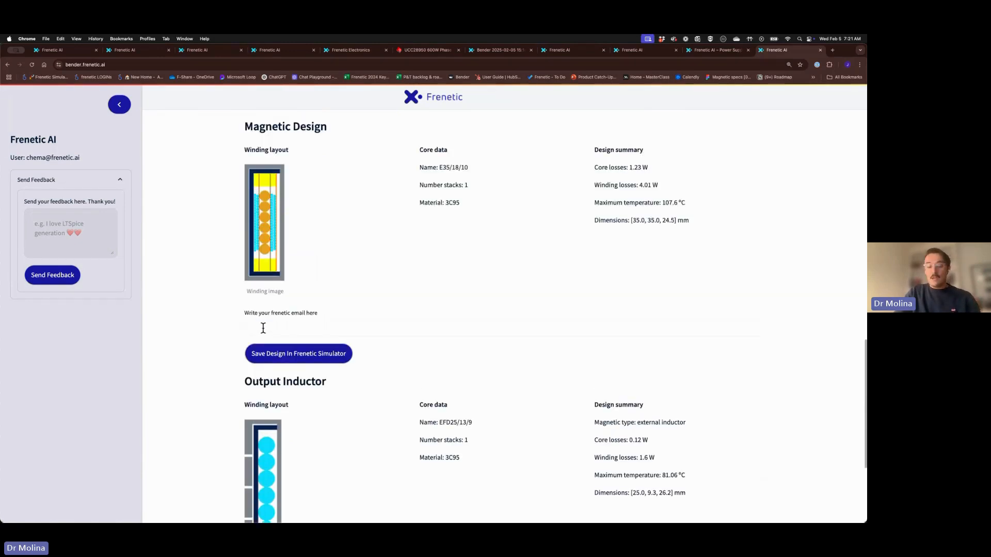
Enter the account e-mail and save the E35/18/10 transformer design to Frenetic Simulator
left_click(263, 330)
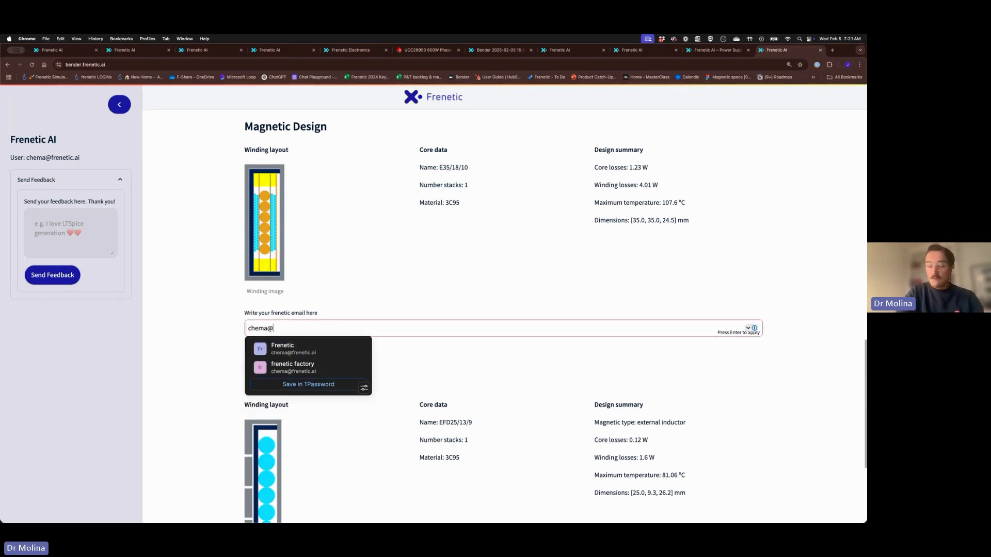
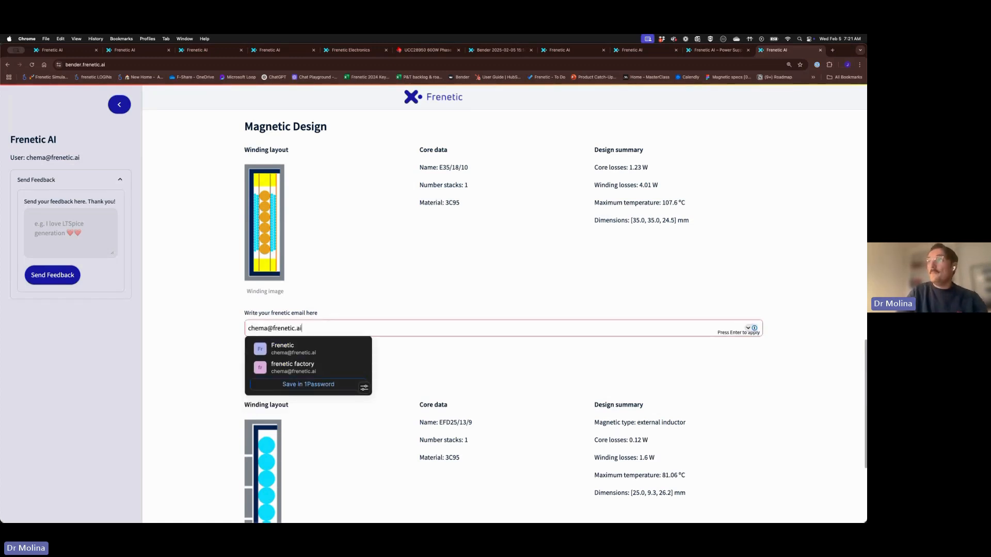
left_click_drag(308, 328, 229, 324)
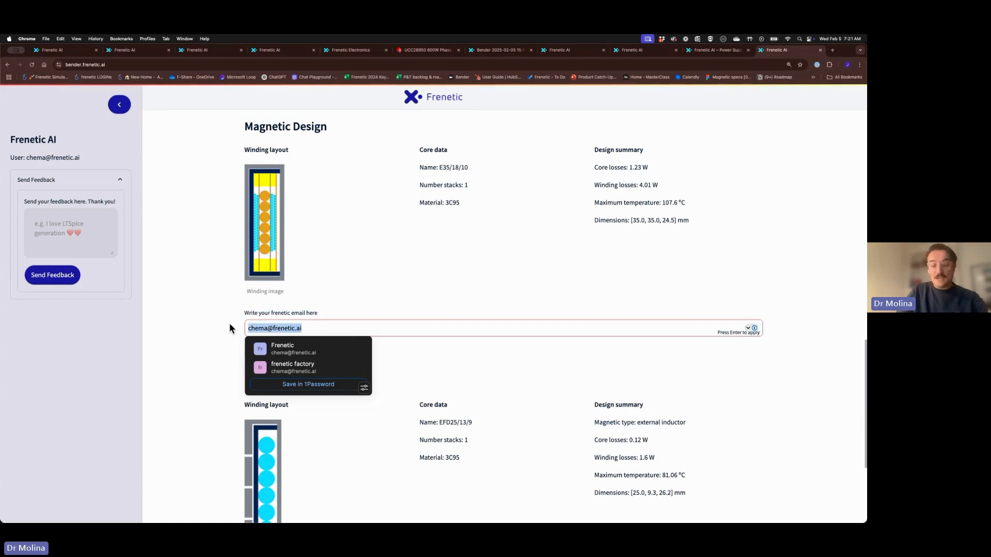
left_click(205, 322)
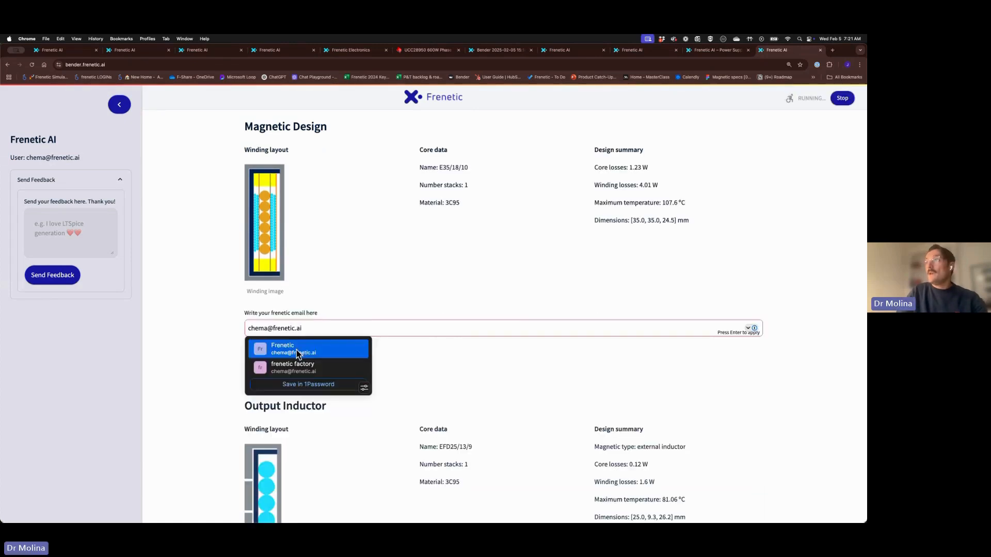
left_click(264, 360)
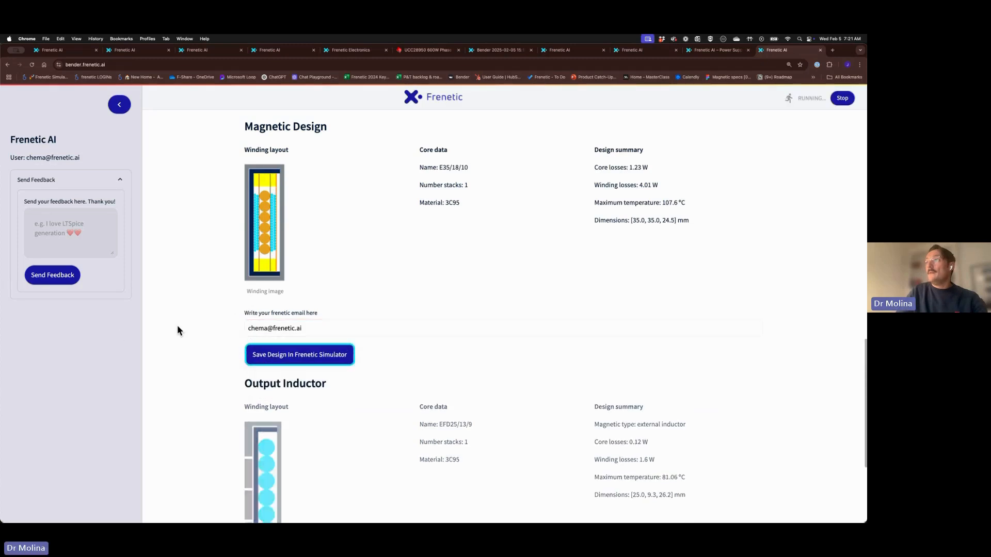
Save the EFD25/13/9 output inductor design to Frenetic Simulator as well
scroll(283, 463, "down", 3)
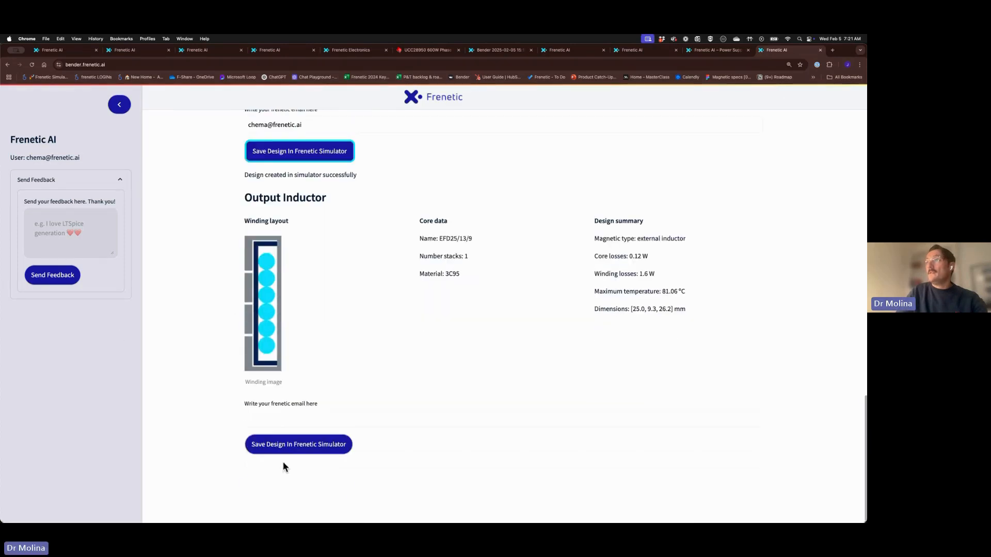
left_click(268, 413)
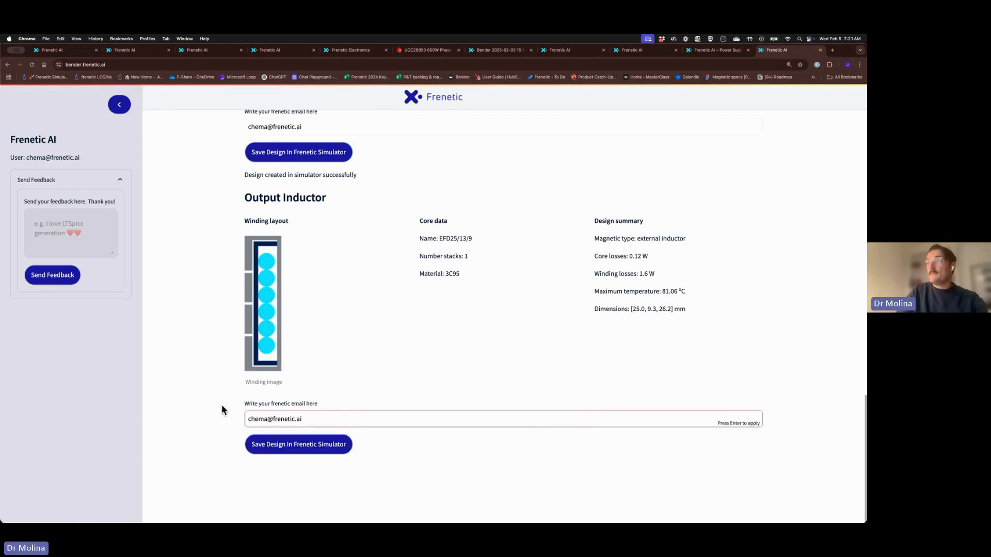
left_click(286, 448)
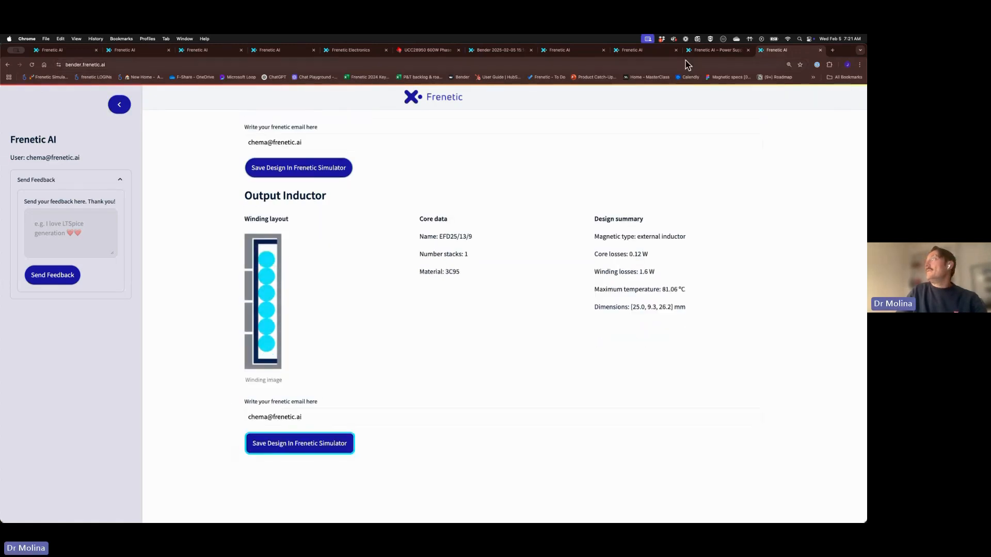
left_click(514, 54)
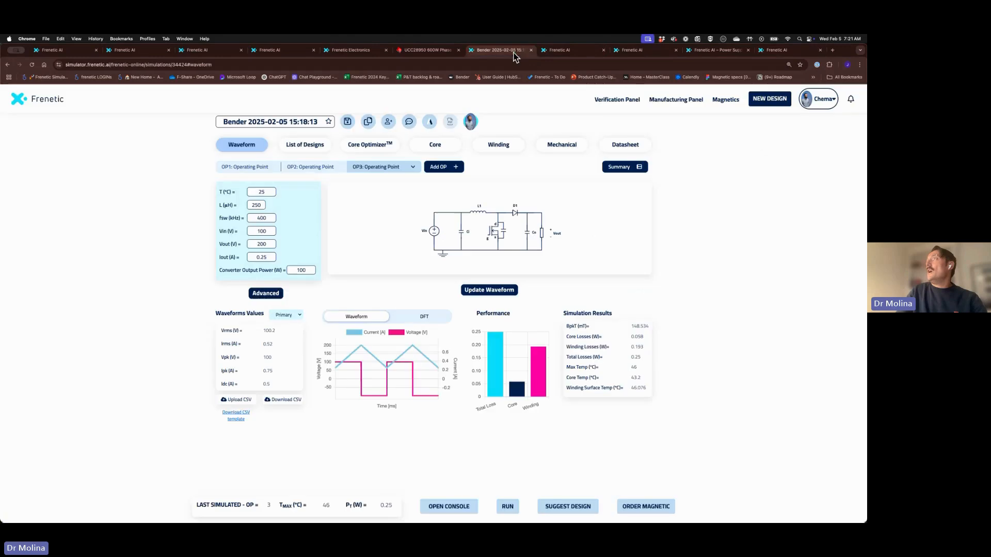
left_click(720, 103)
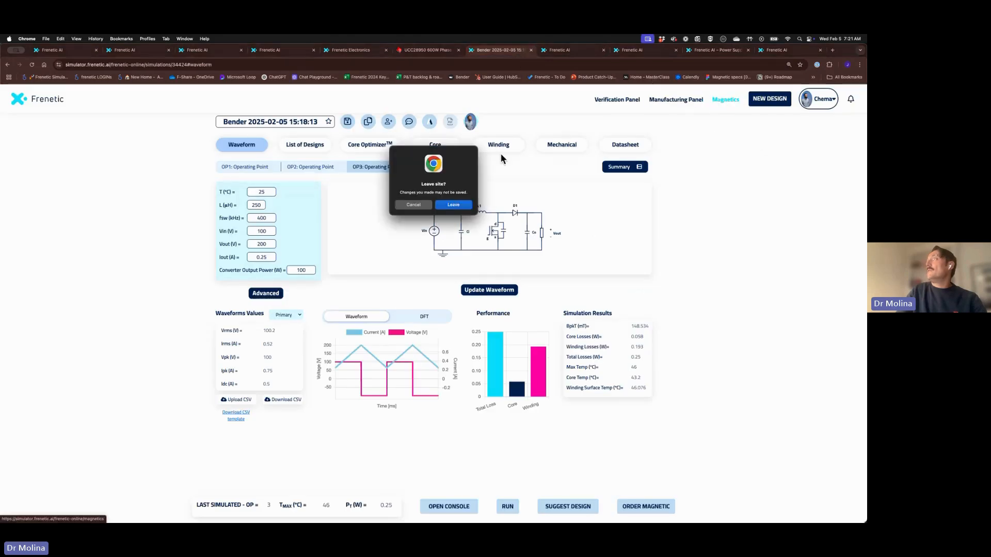
left_click(460, 205)
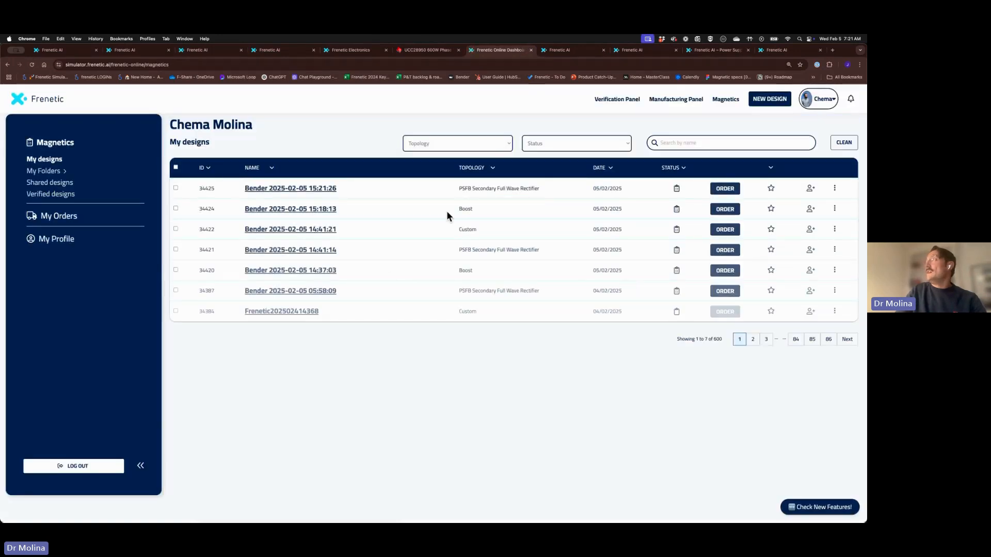
left_click(314, 193)
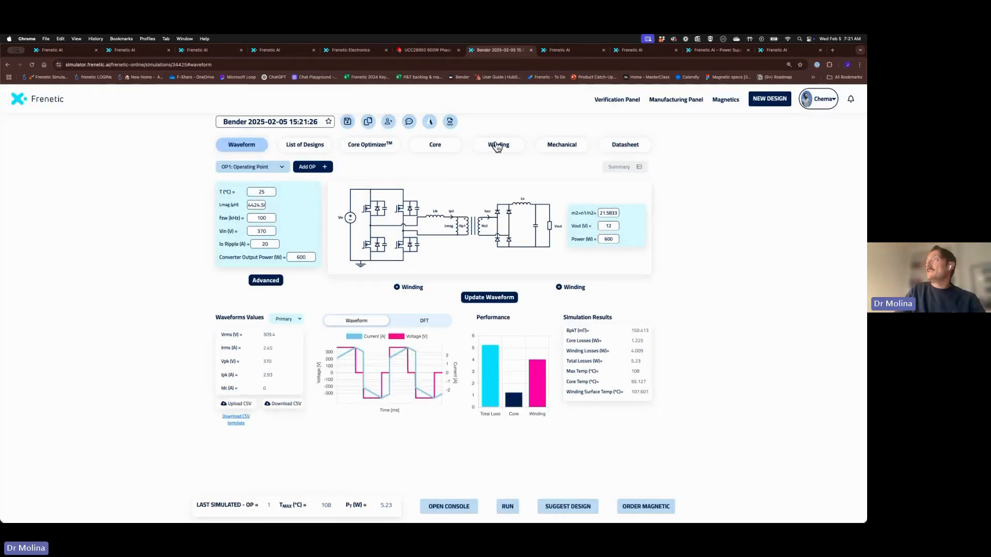
Inspect the primary and secondary winding parameters, then go back to the Waveform view
left_click(497, 147)
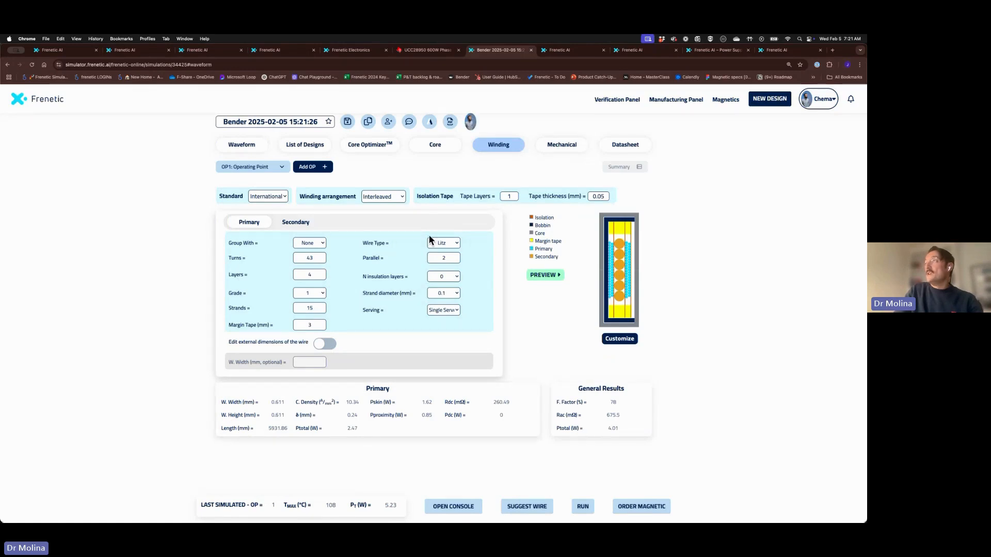
left_click(307, 224)
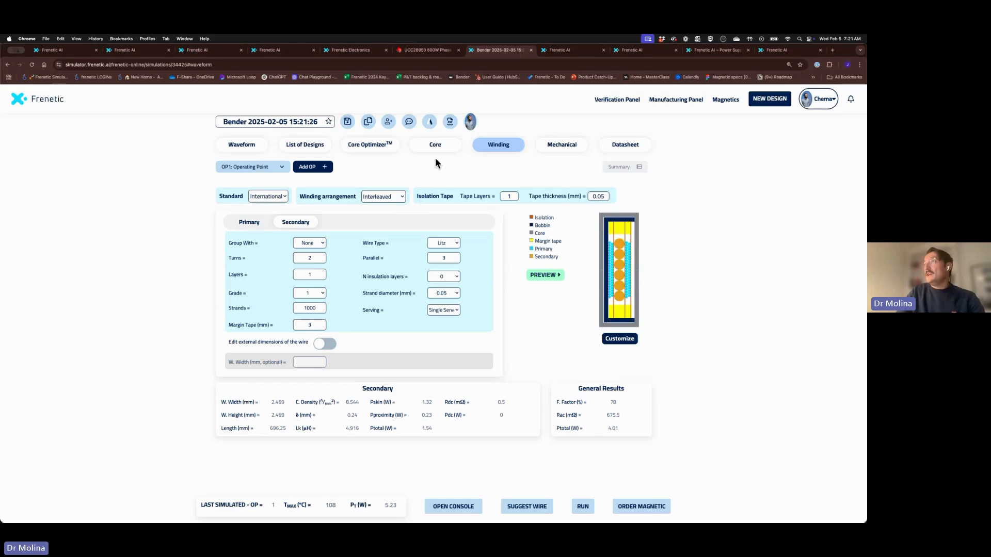
left_click(257, 148)
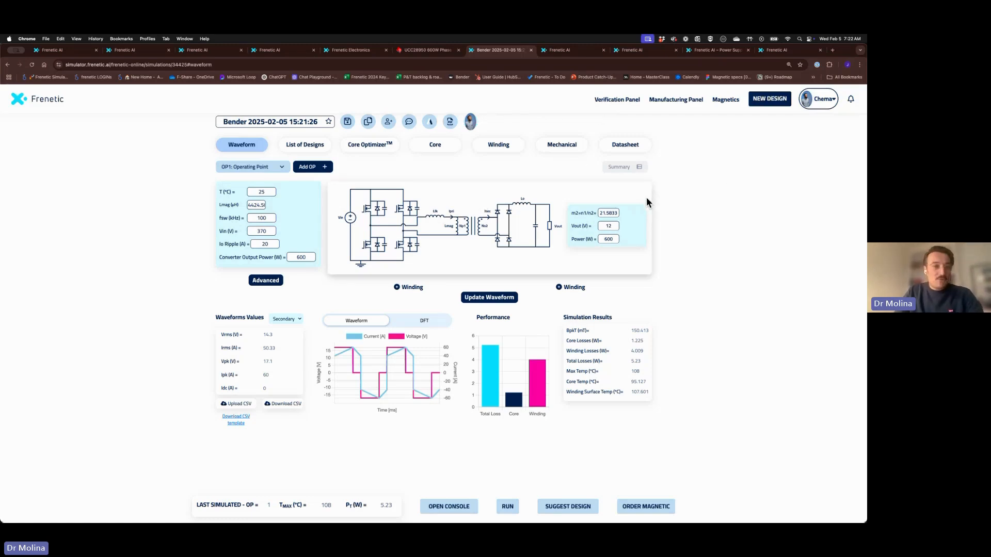
Switch to the output inductor's Frenetic AI session and scroll up to its 370-410V, 12V, 600W spec form
left_click(577, 52)
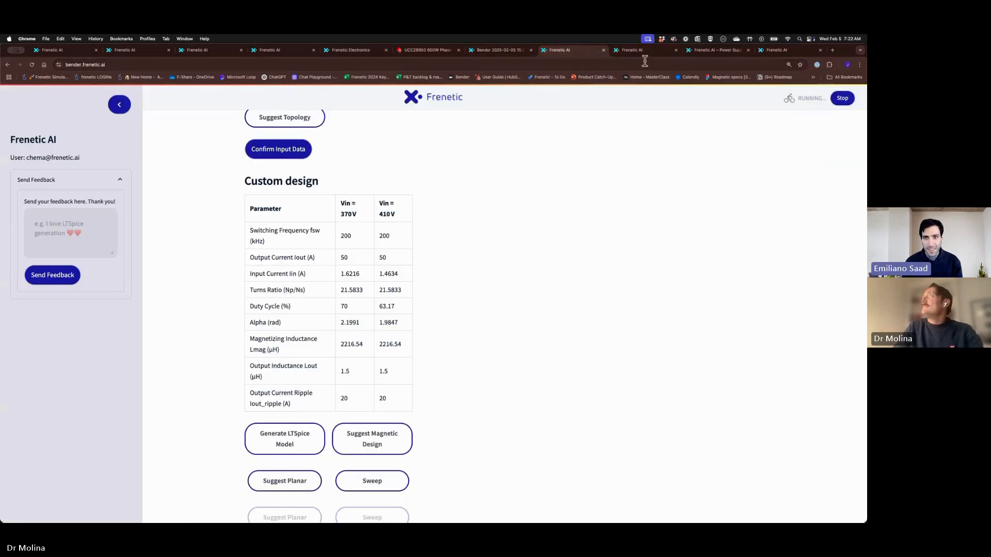
left_click(740, 53)
left_click(777, 50)
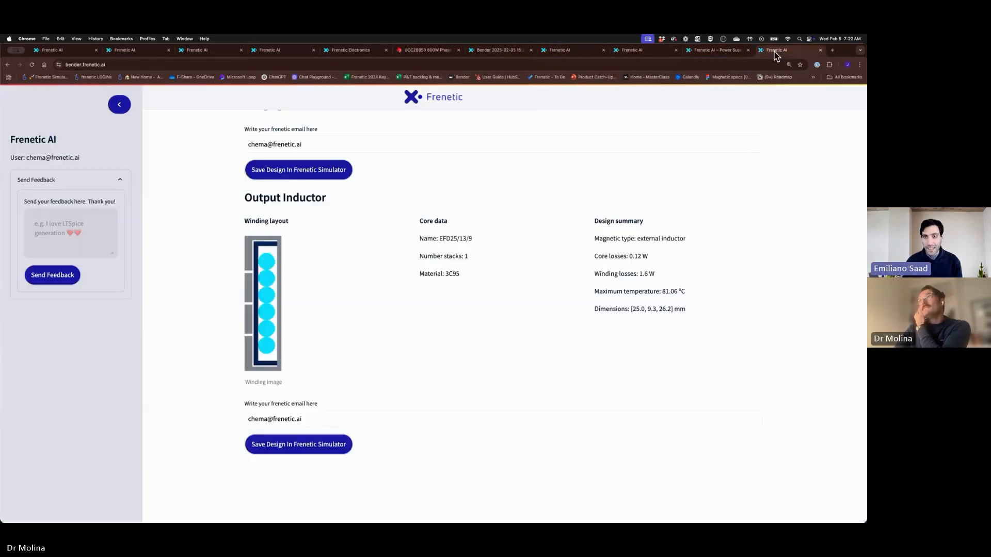
scroll(565, 281, "up", 5)
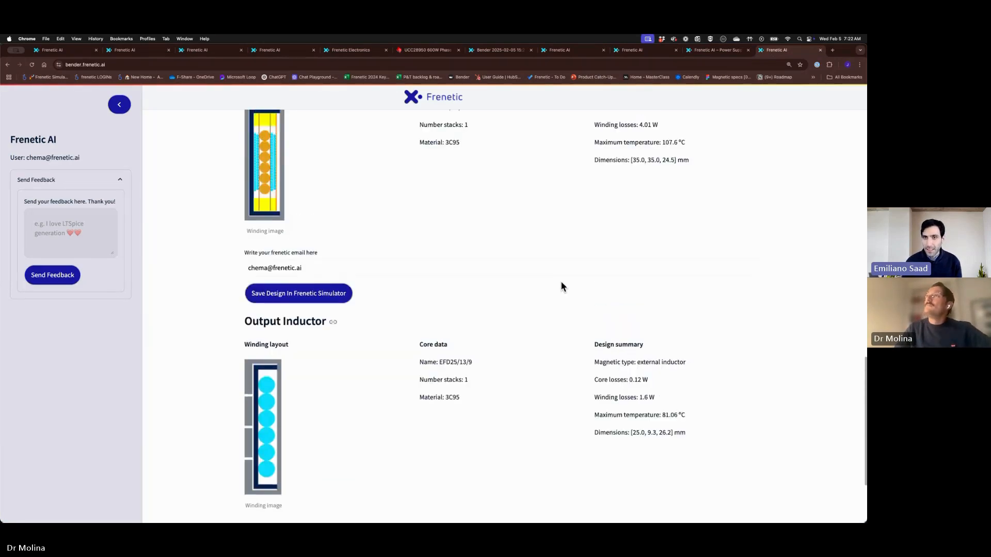
scroll(560, 281, "up", 15)
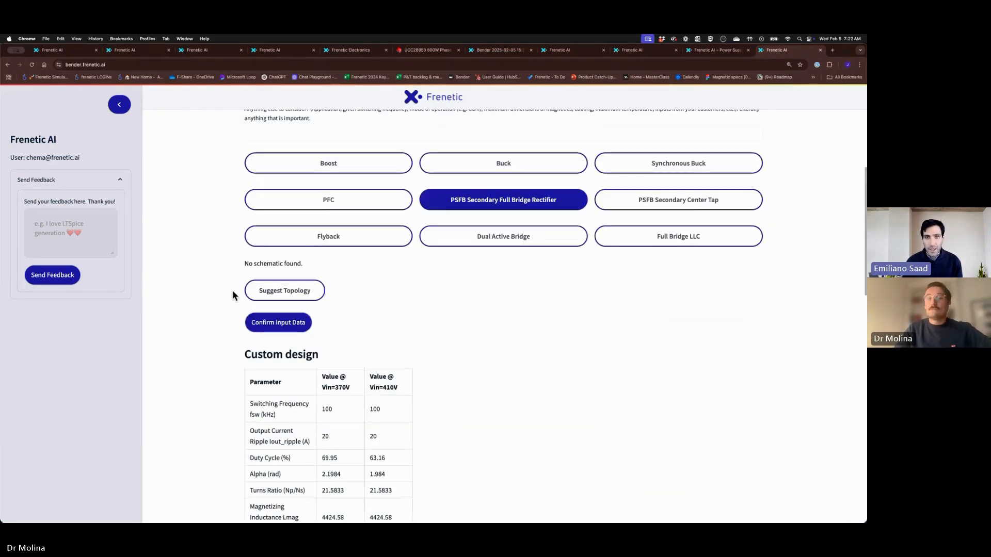
scroll(398, 342, "down", 3)
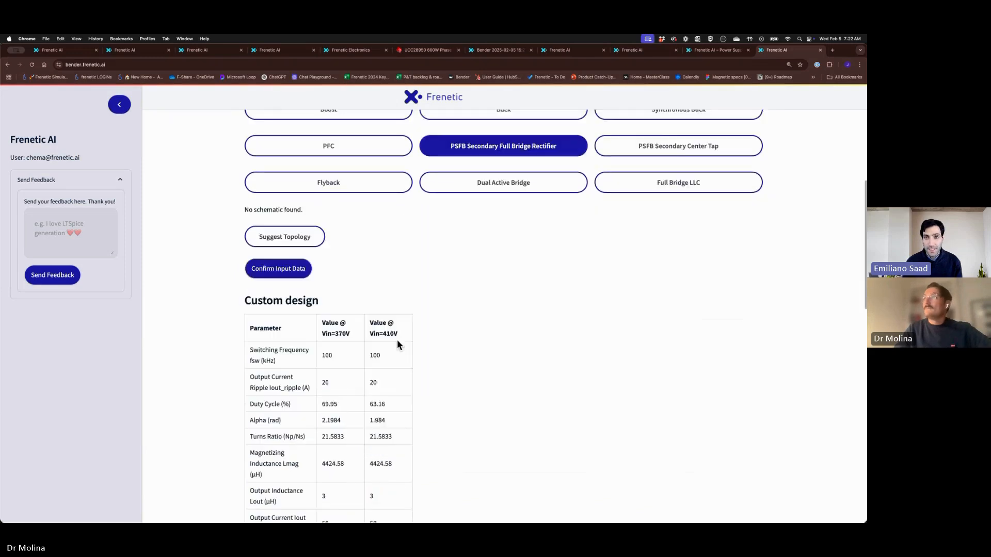
scroll(397, 345, "down", 1)
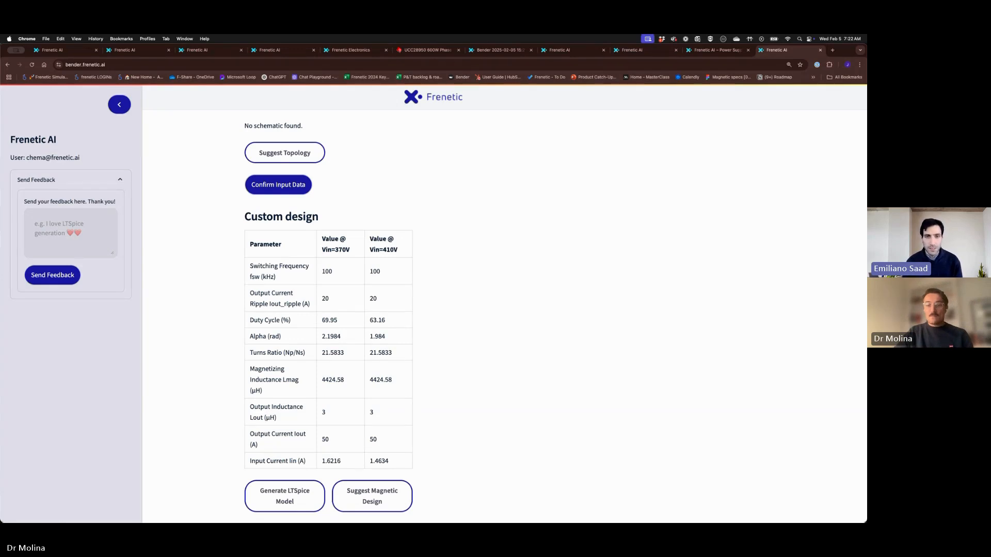
scroll(429, 318, "up", 5)
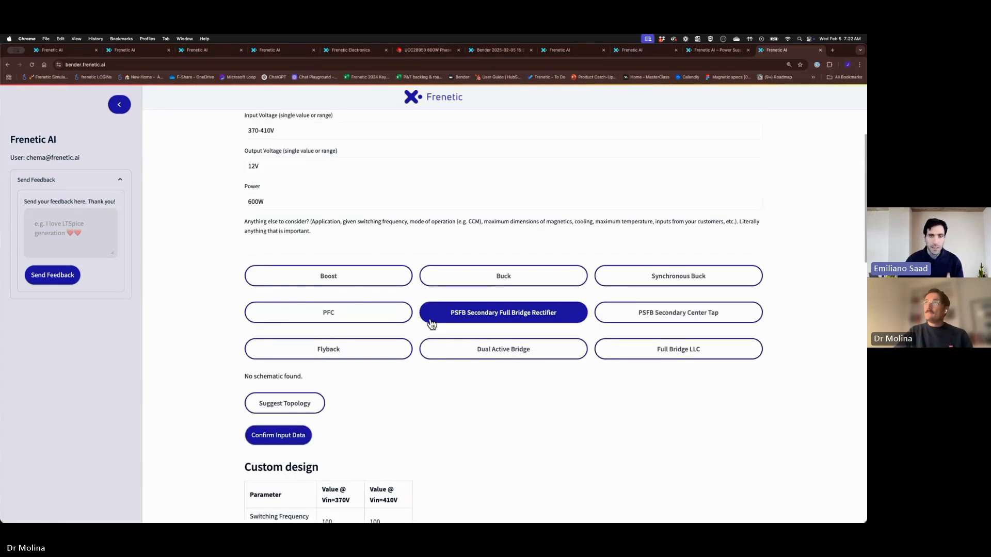
scroll(431, 322, "down", 4)
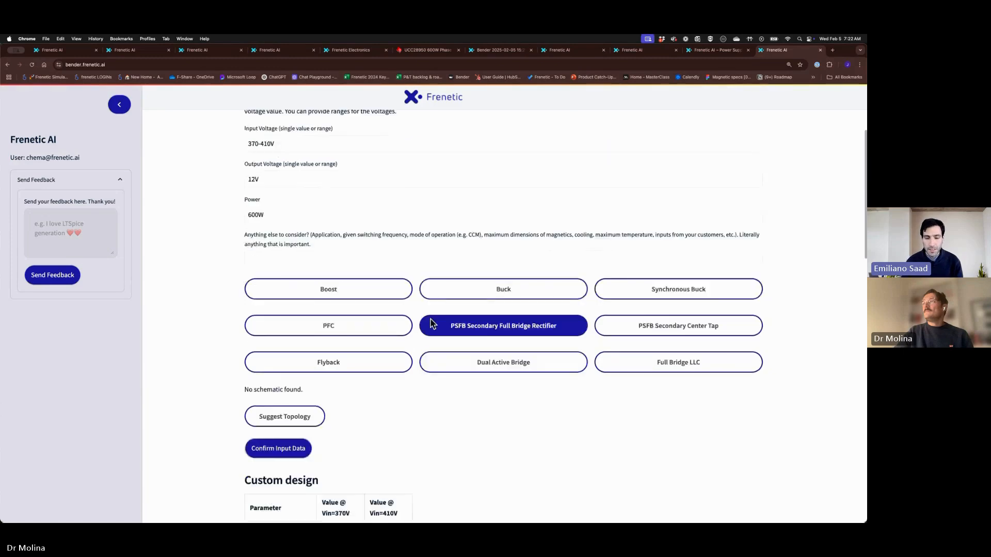
scroll(431, 323, "up", 5)
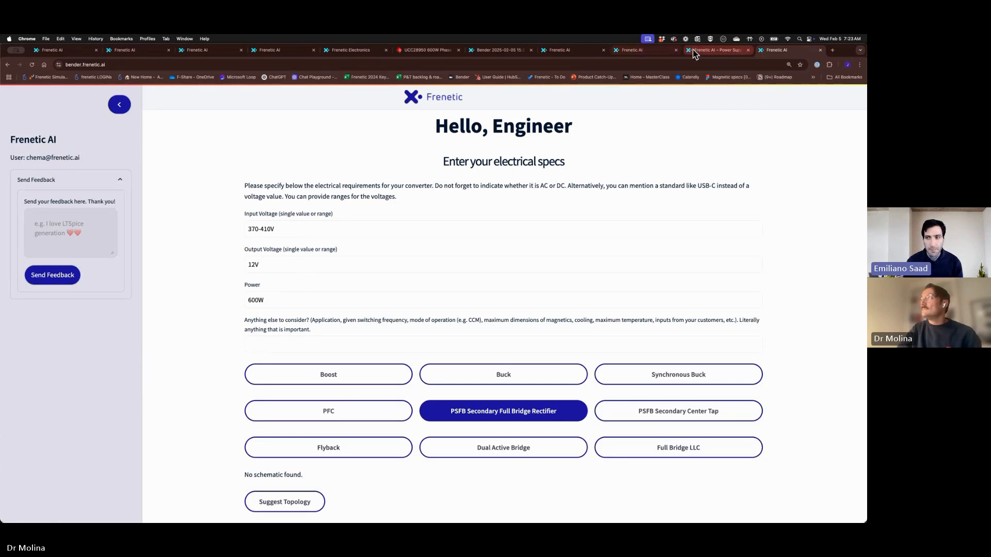
left_click(269, 343)
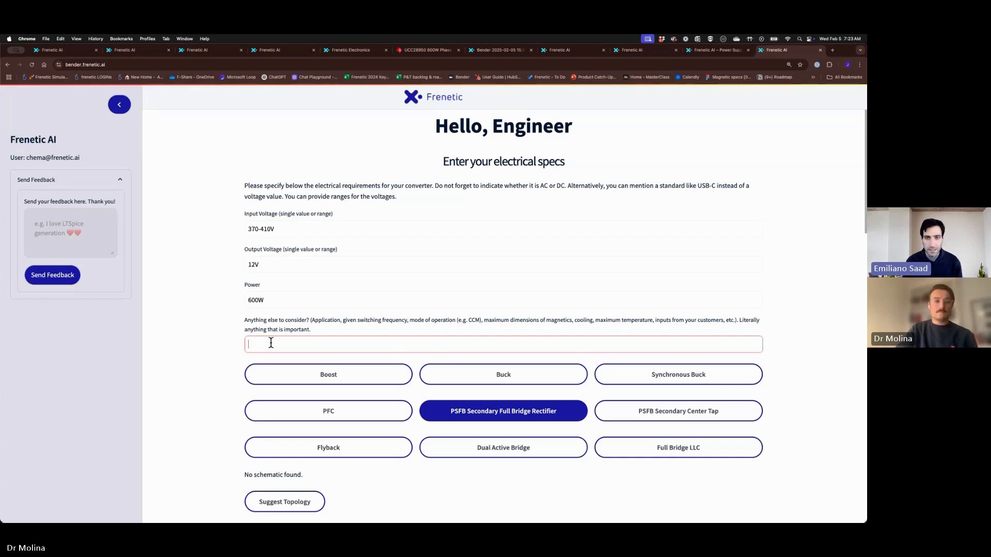
Overwrite the specs with 200V input, 20V output and 60W, and note Lm=300uH as a requirement
triple_click(277, 229)
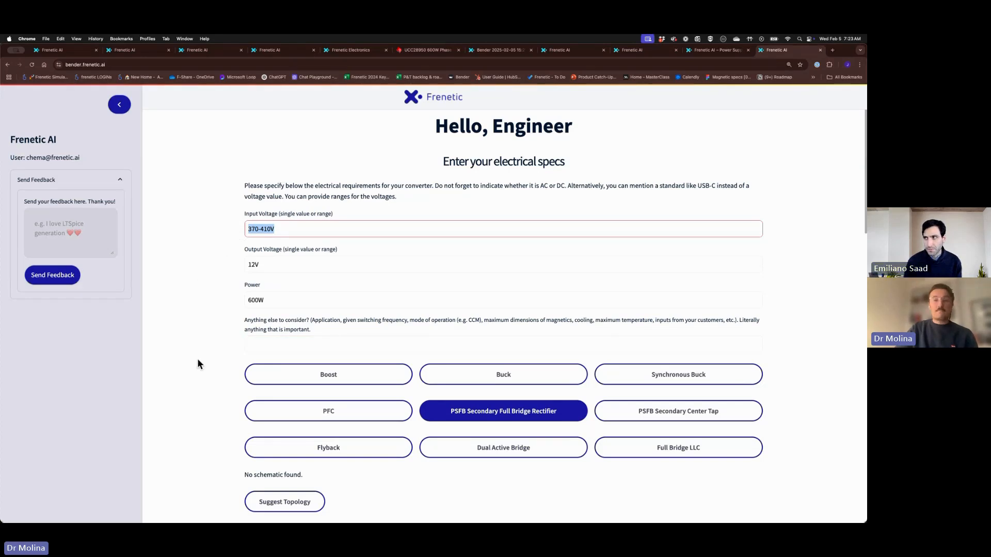
triple_click(254, 265)
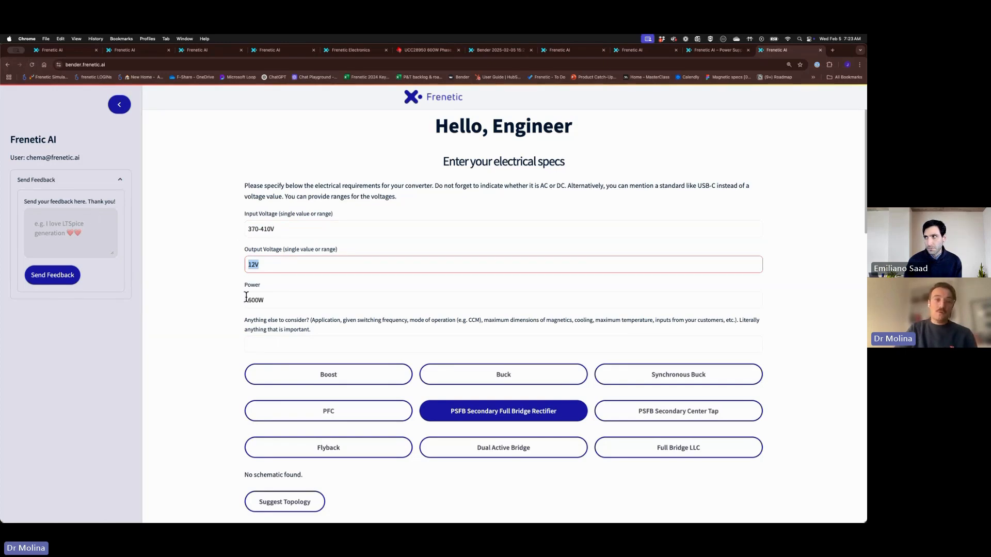
left_click(286, 228)
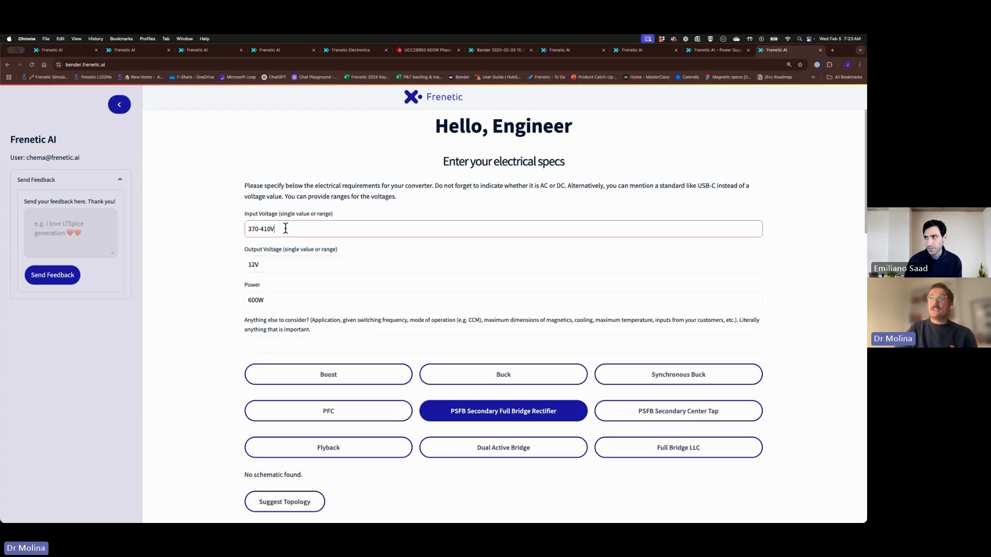
type("200V")
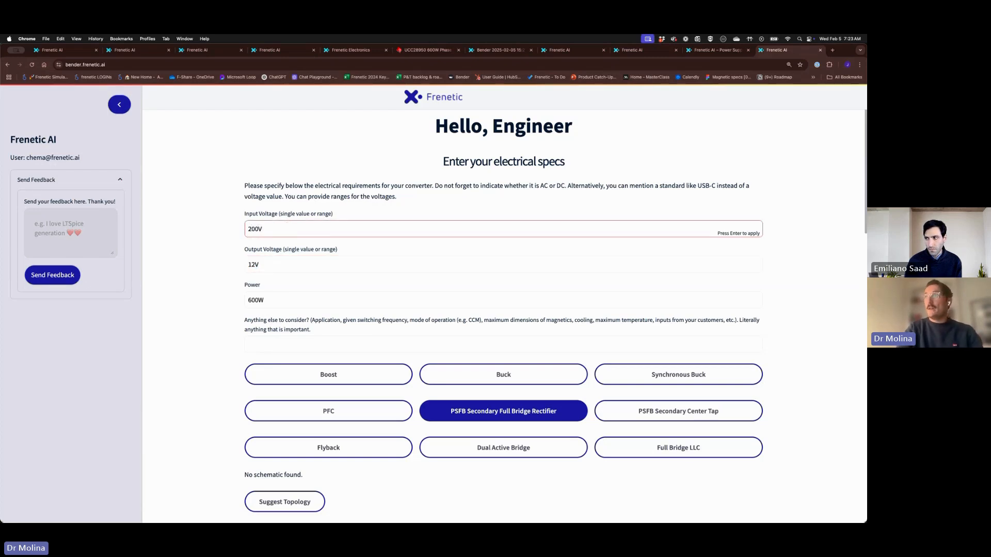
key("Tab")
type("20V")
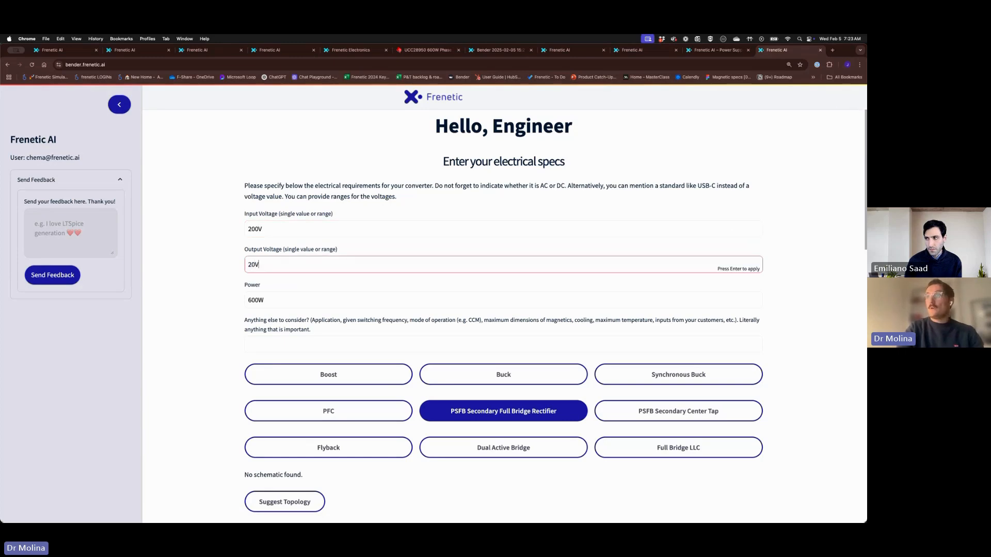
key("Tab")
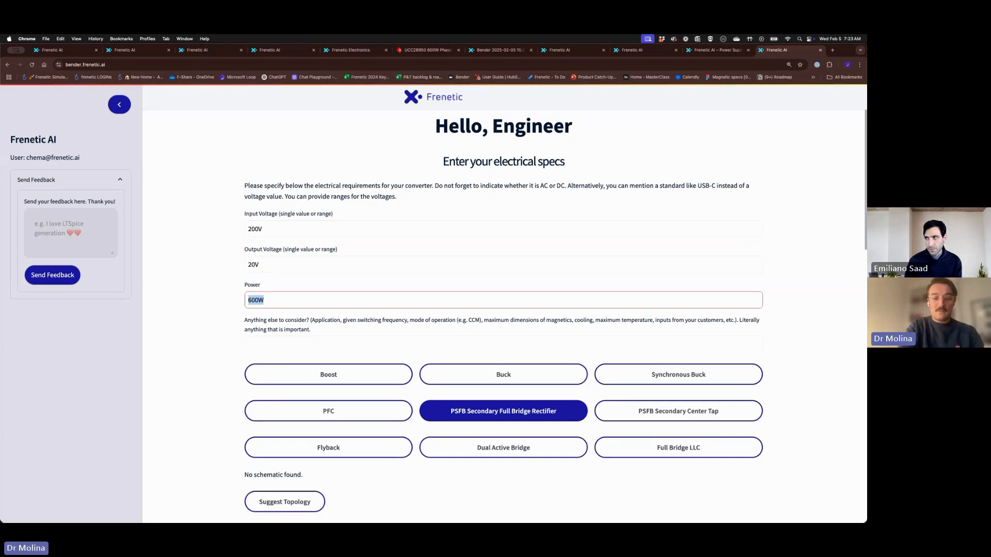
type("6")
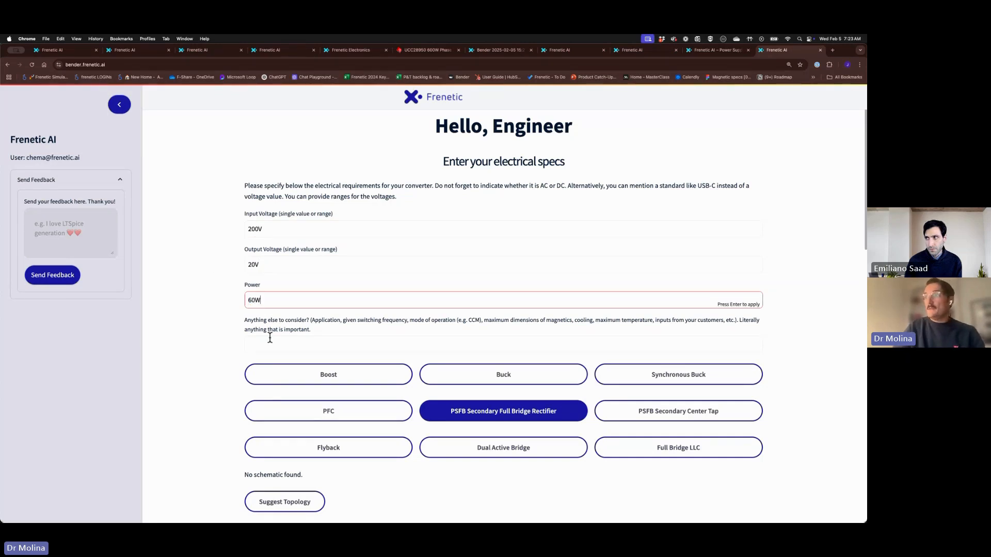
left_click(270, 338)
type("l")
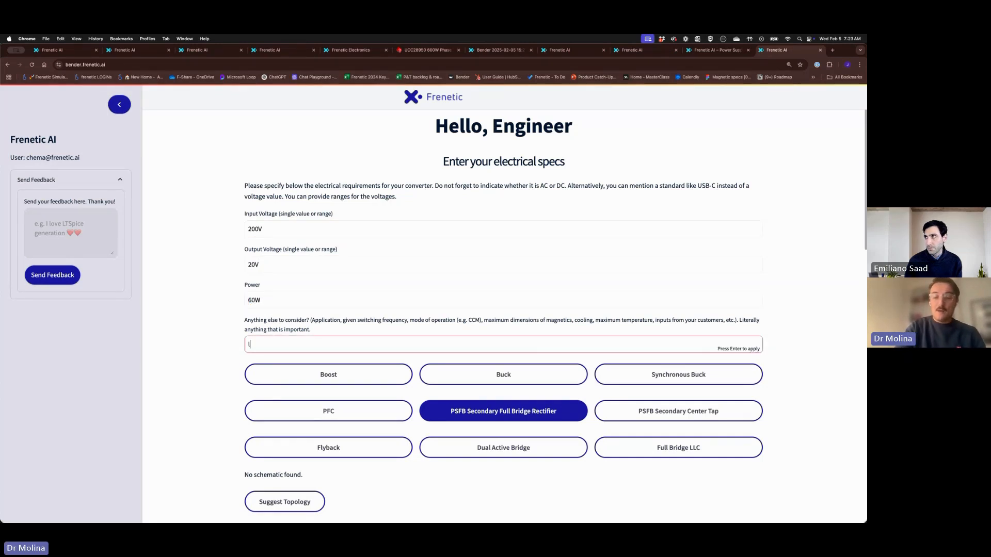
type("Lm=3")
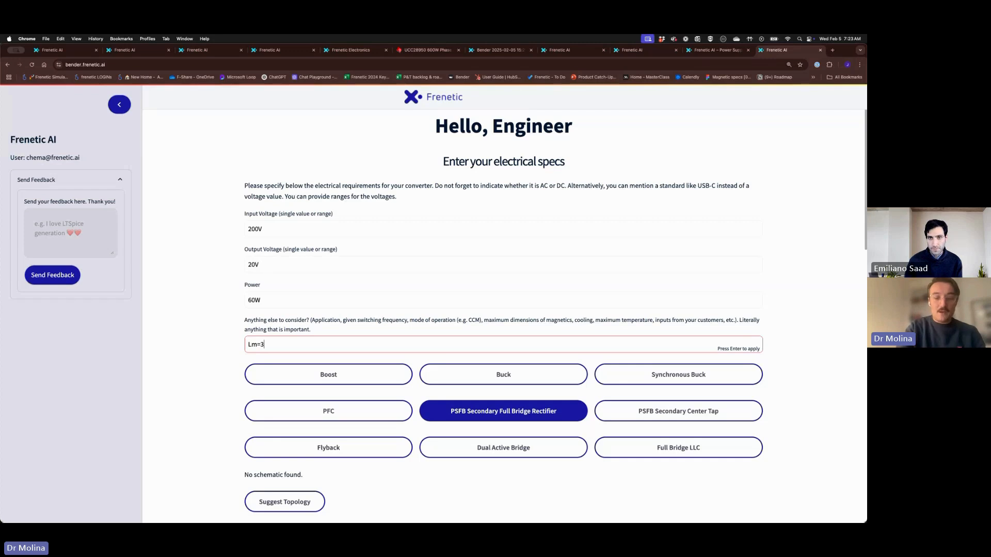
type("00")
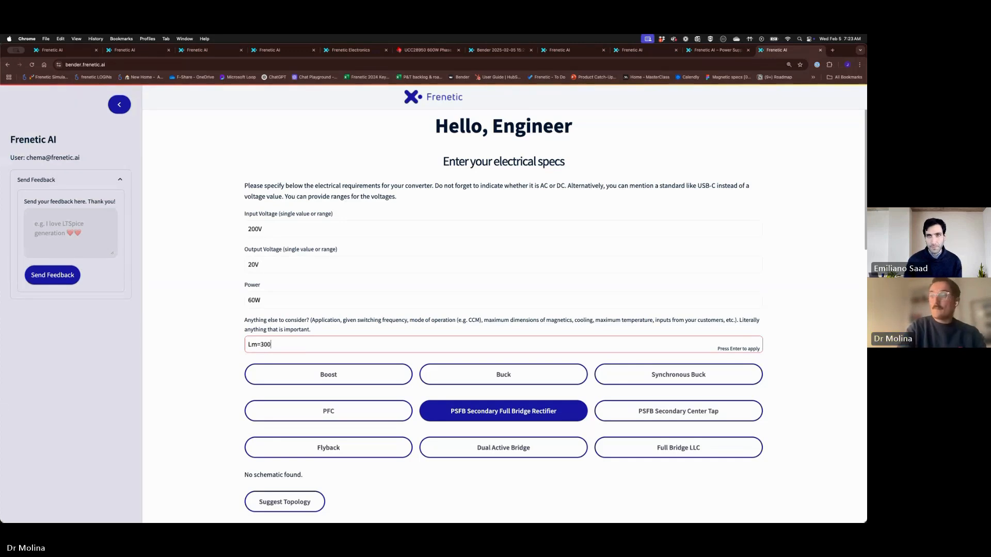
type("uH")
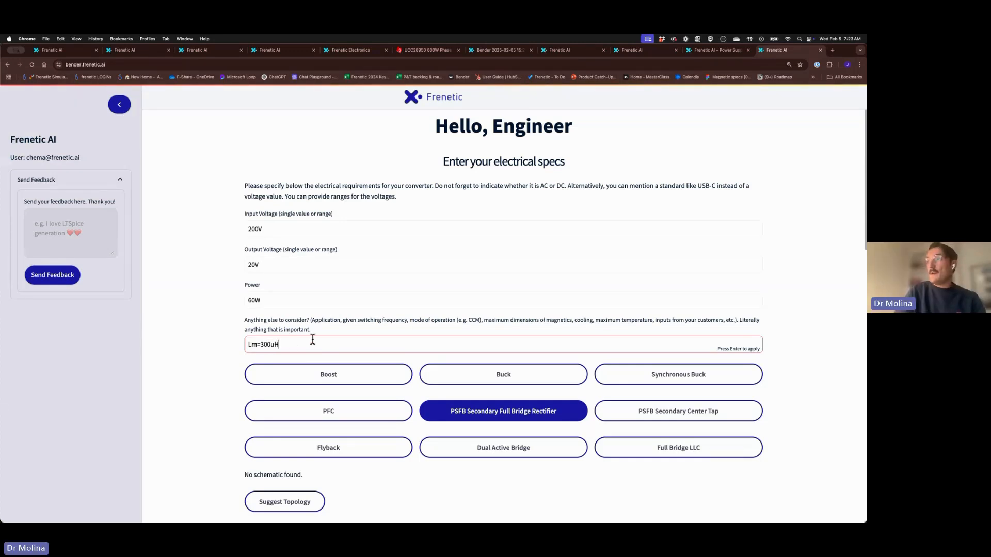
Select flyback as the topology and confirm the 200 V to 20 V, 60 W specs
left_click(365, 449)
scroll(360, 440, "down", 2)
scroll(360, 441, "down", 3)
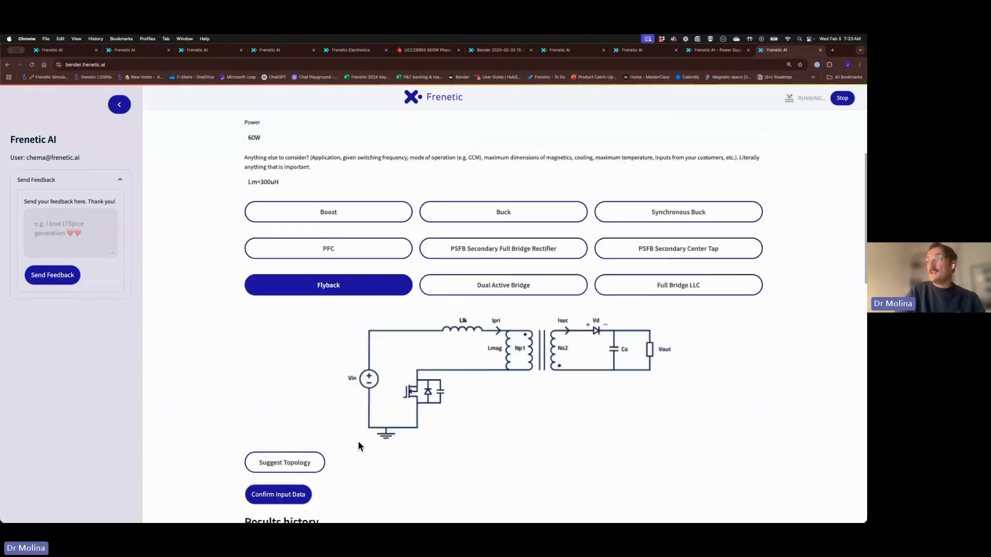
left_click(309, 468)
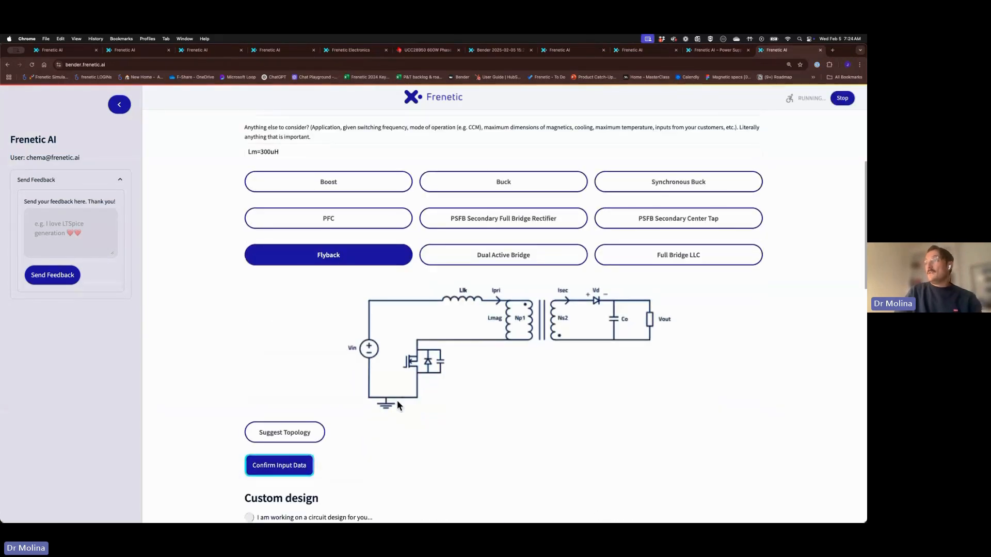
Review the custom design: 50% duty, 200 kHz, turns ratio 9.66, DCM
scroll(383, 407, "down", 2)
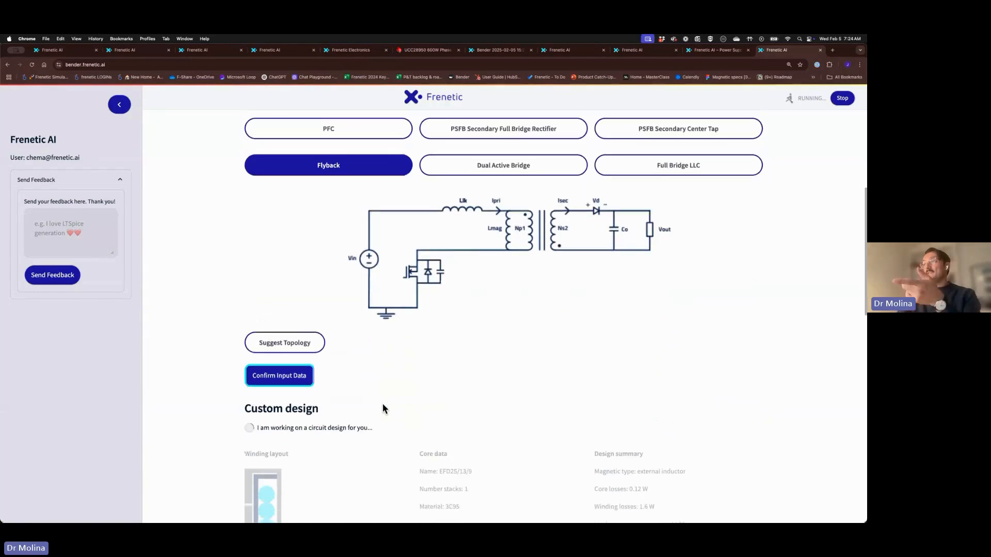
scroll(382, 405, "up", 5)
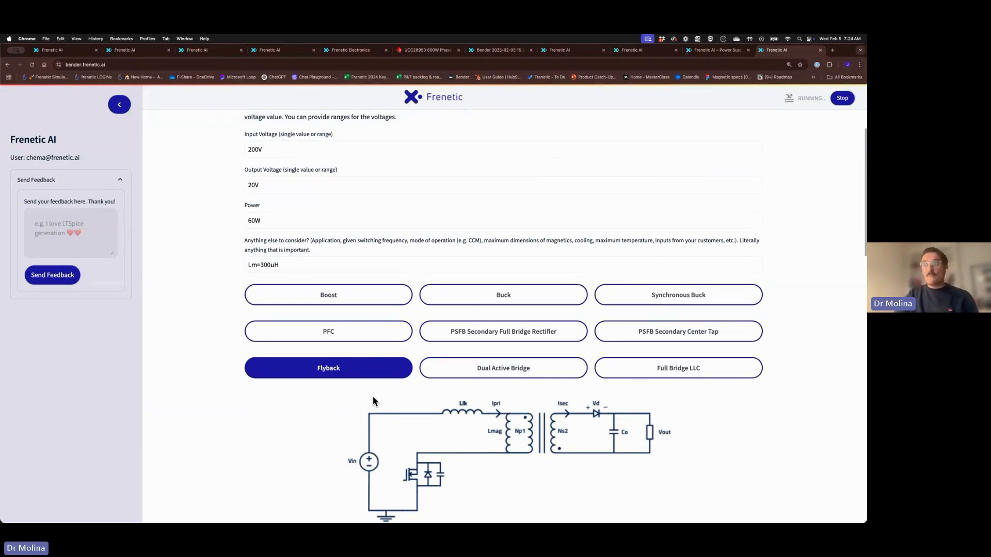
scroll(371, 401, "down", 10)
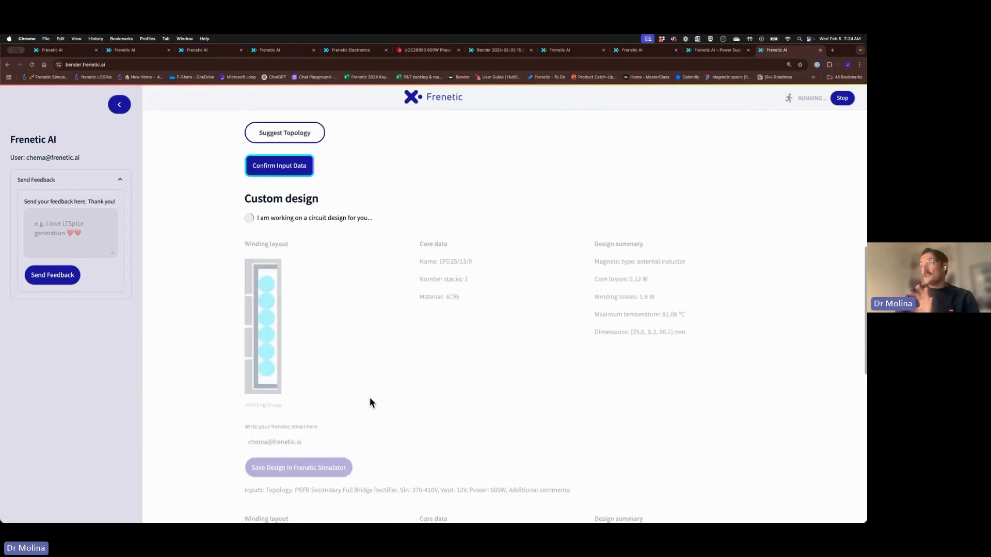
scroll(370, 402, "down", 8)
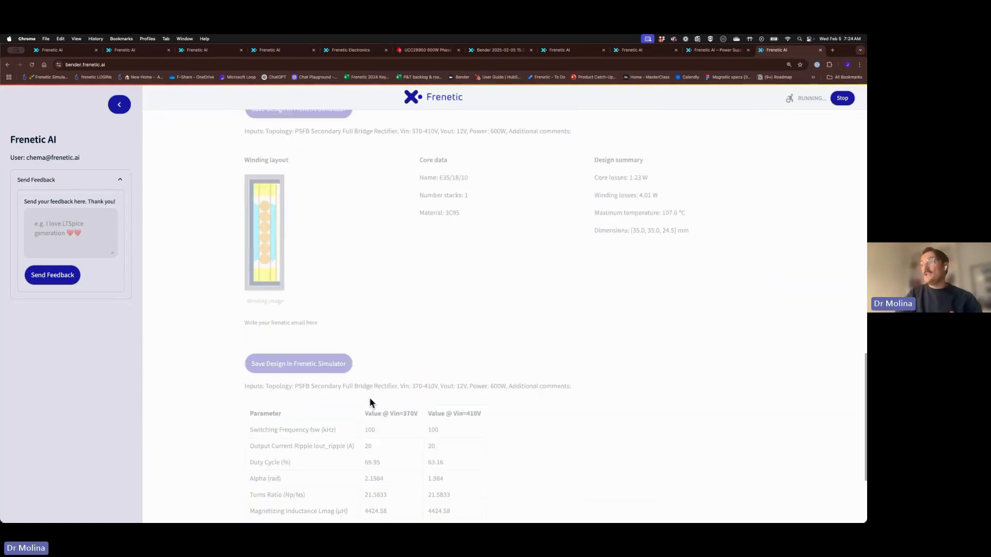
scroll(370, 403, "up", 10)
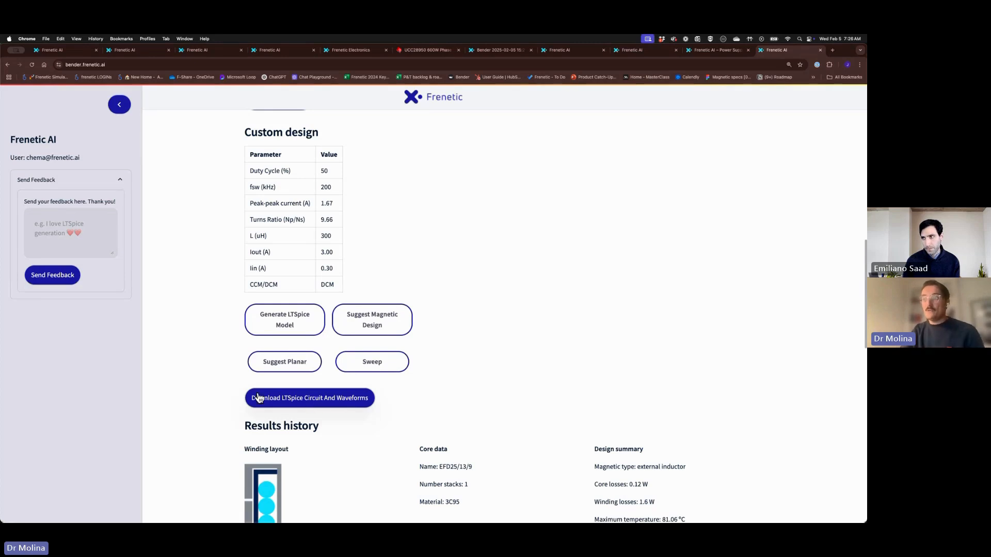
Look over the flyback results and download the LTSpice circuit and waveforms zip
scroll(278, 405, "up", 2)
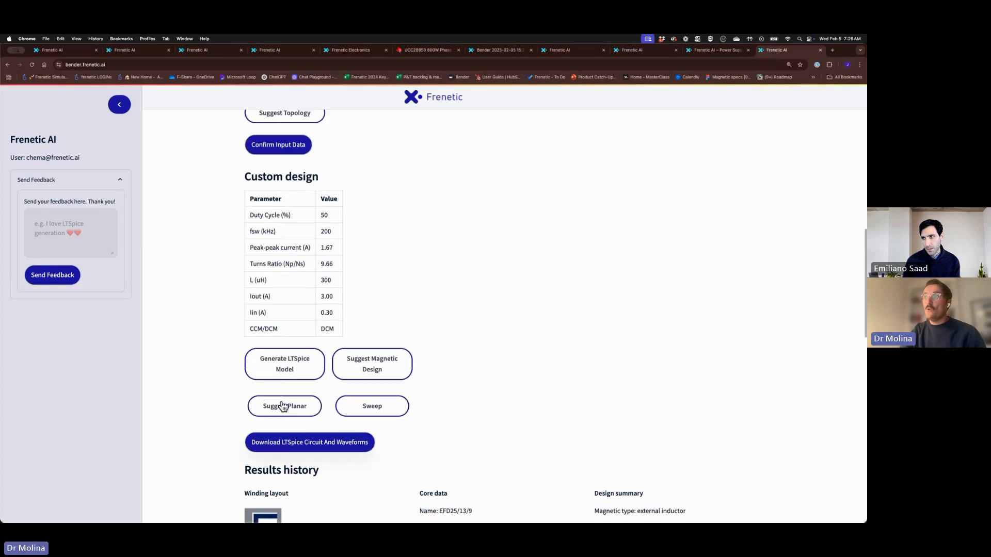
scroll(292, 390, "up", 10)
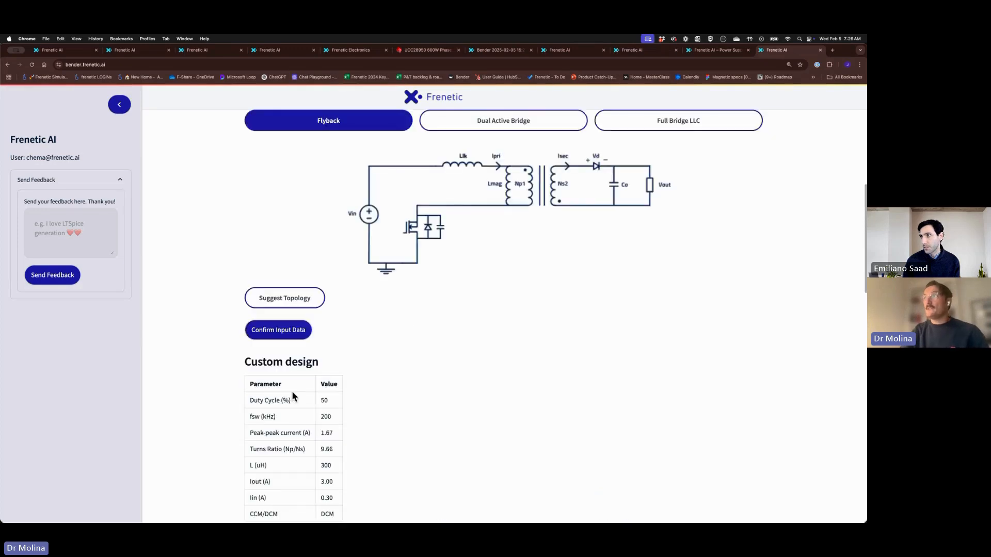
scroll(279, 299, "down", 10)
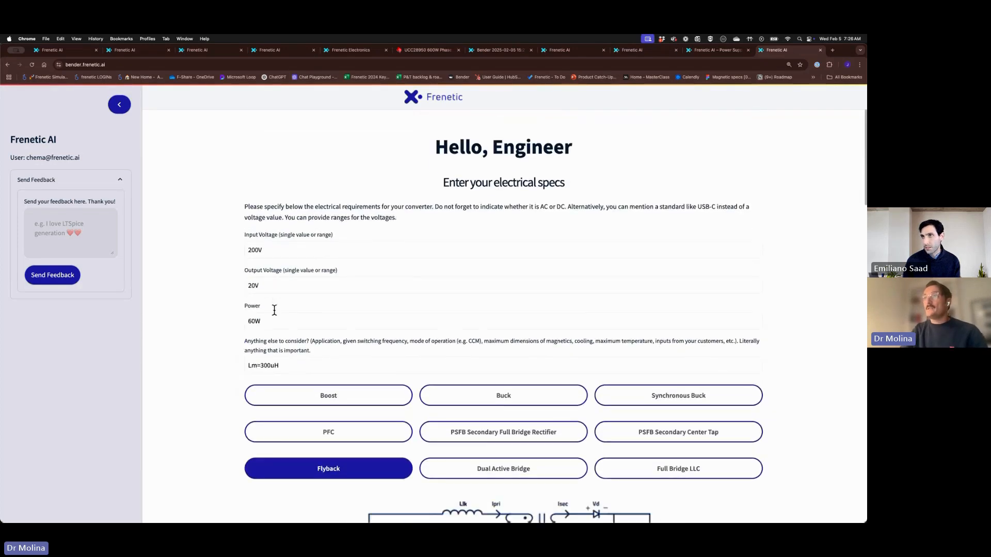
scroll(275, 318, "down", 2)
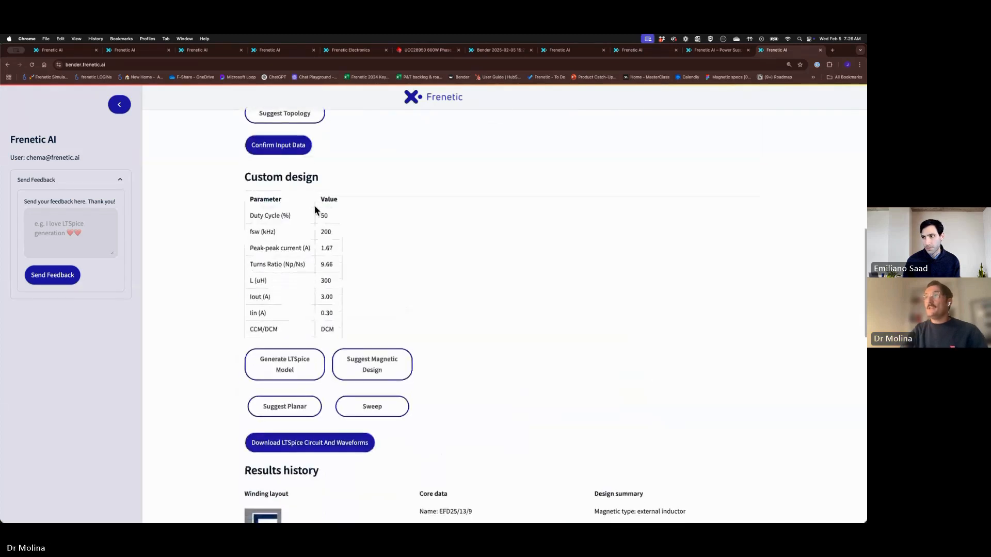
scroll(331, 356, "down", 2)
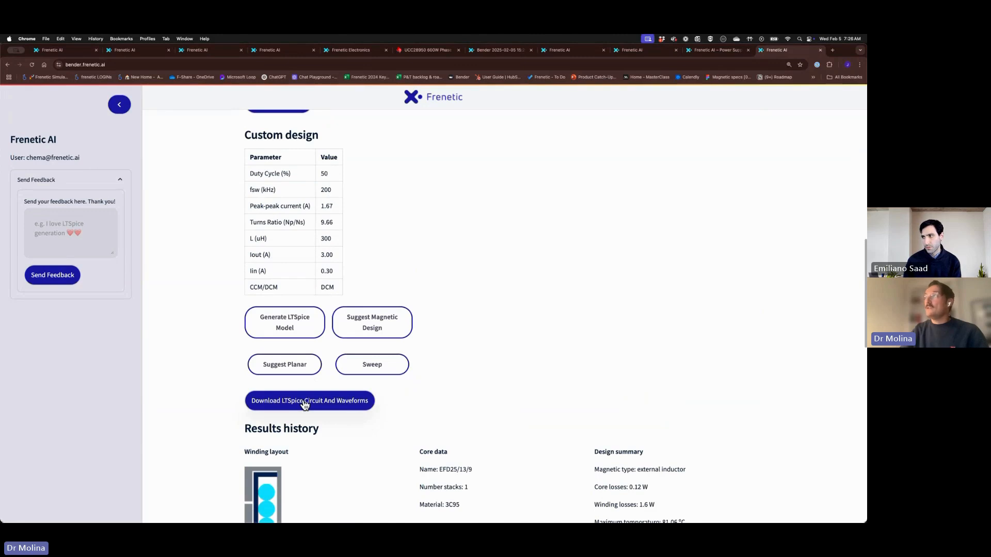
left_click(305, 403)
mouse_move(126, 511)
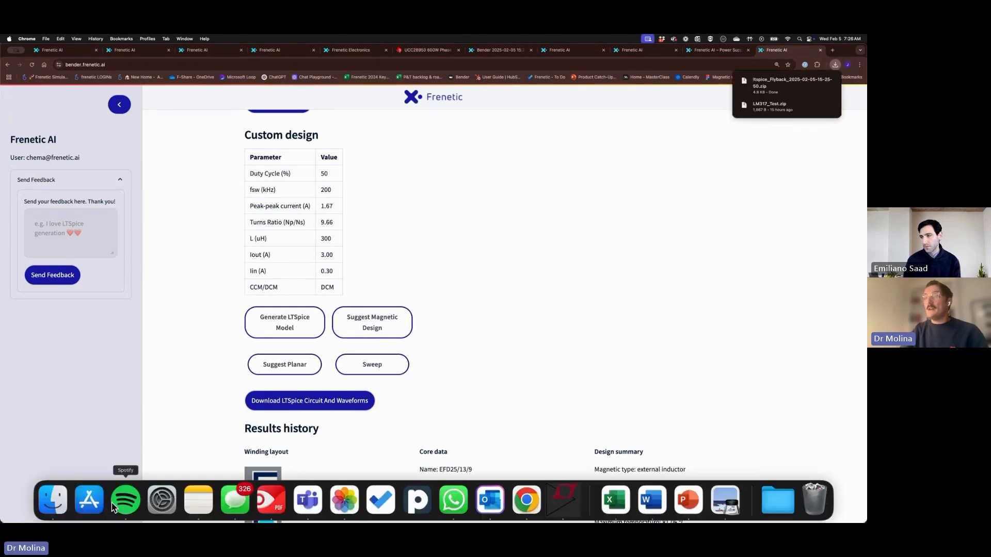
left_click(54, 500)
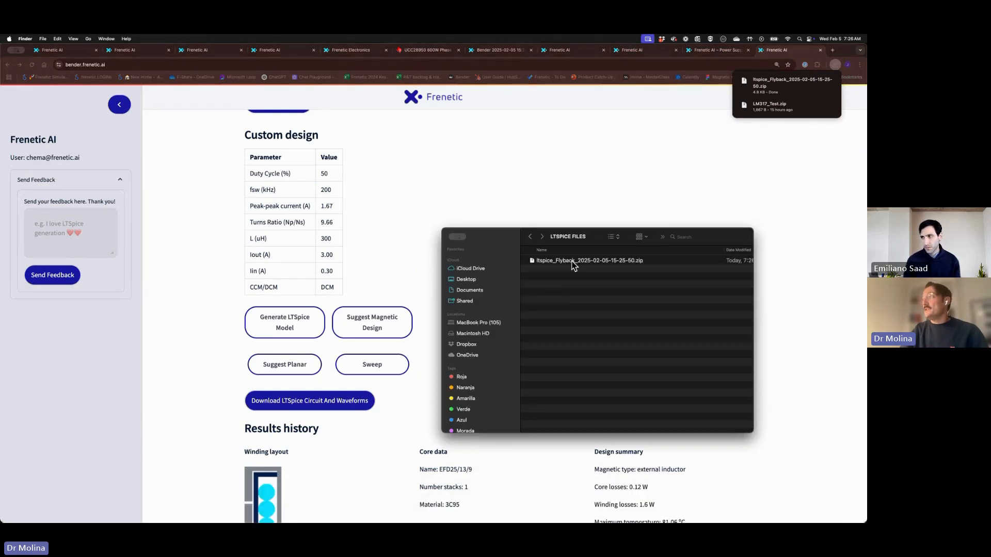
double_click(574, 262)
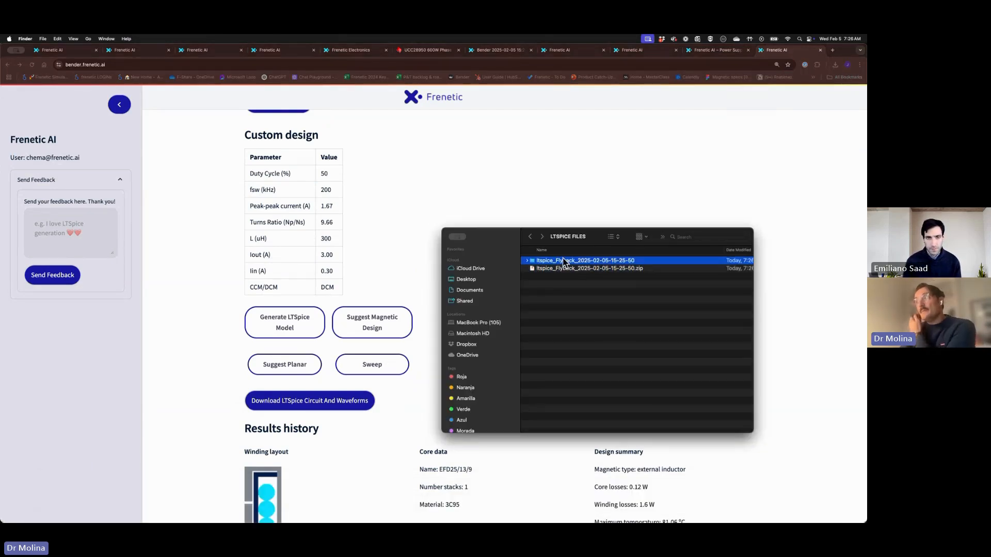
left_click(565, 500)
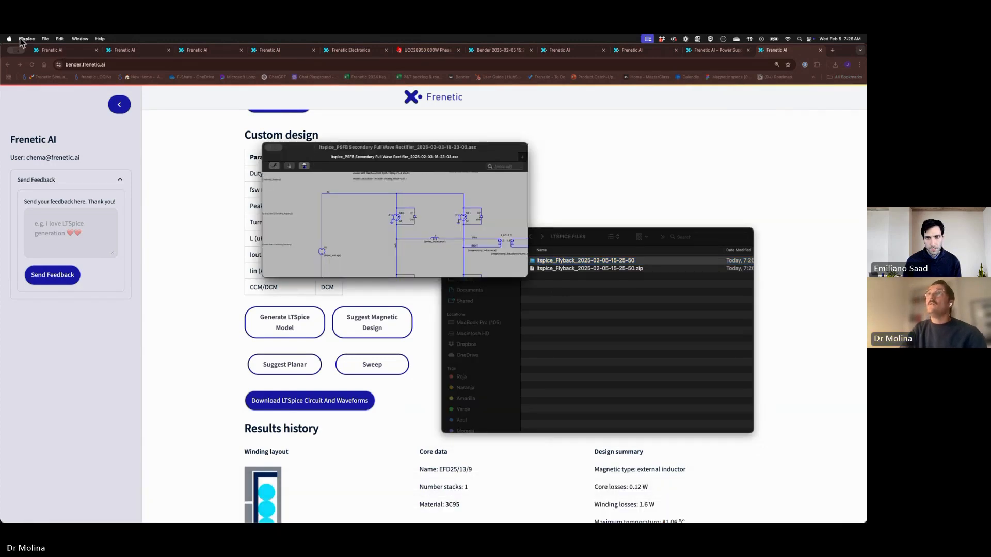
left_click(44, 39)
left_click(52, 57)
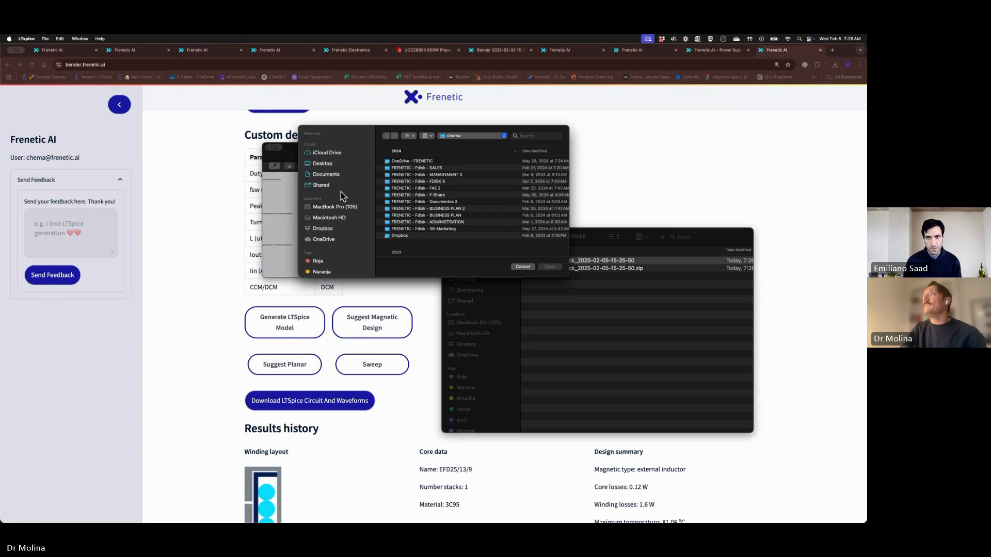
left_click(463, 139)
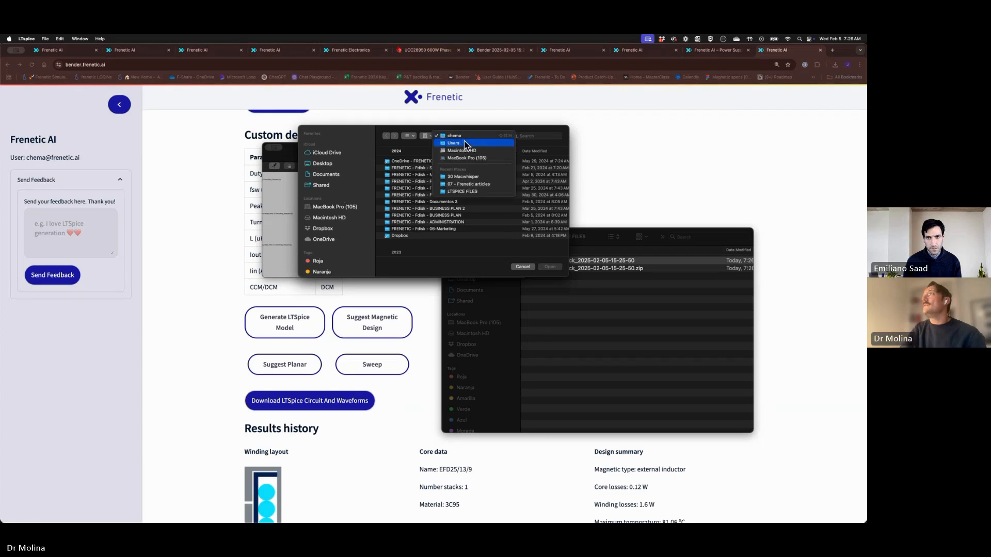
left_click(481, 192)
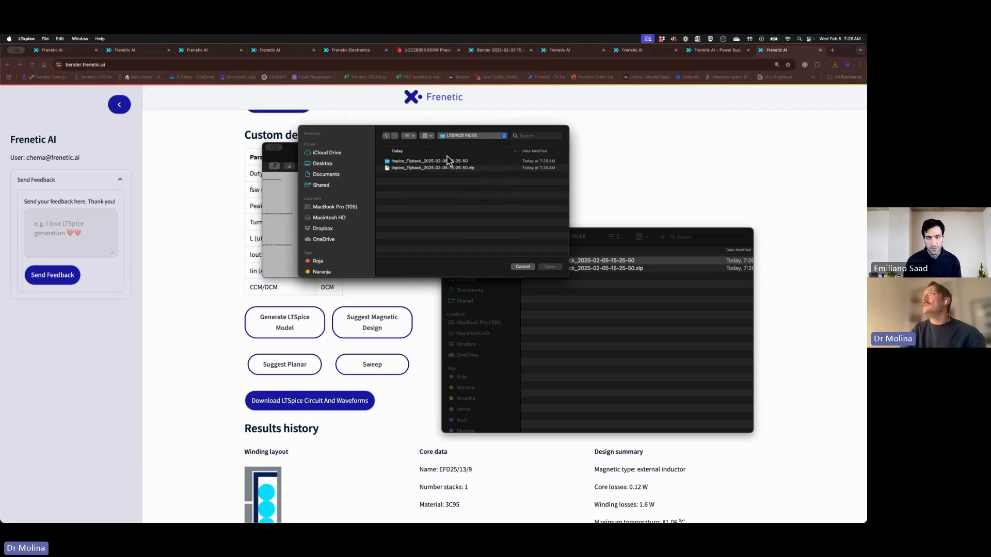
left_click(418, 162)
double_click(418, 161)
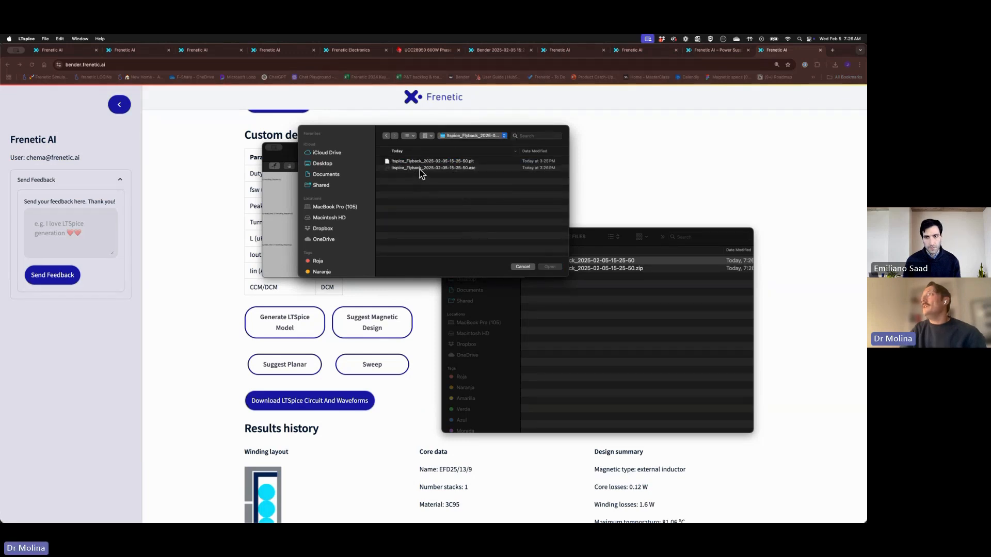
double_click(420, 169)
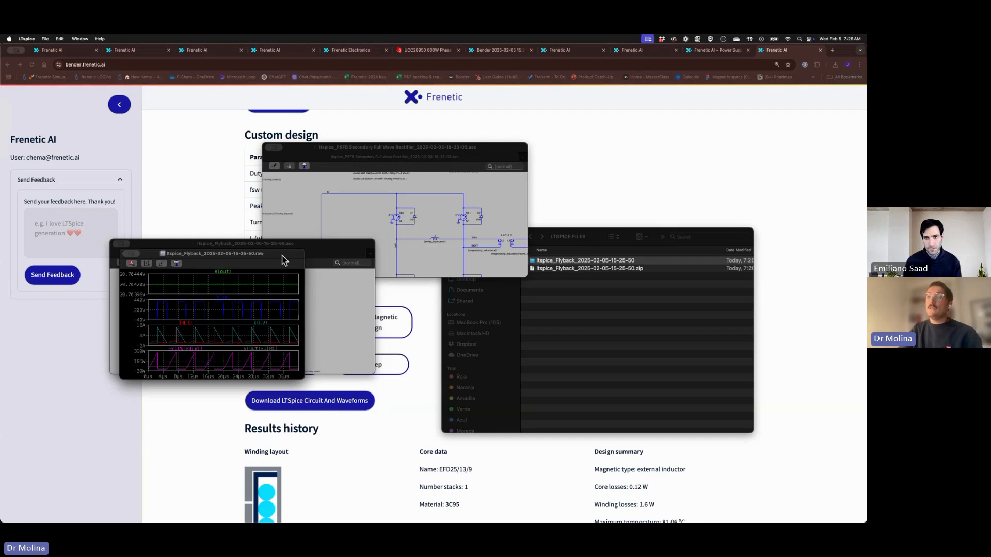
Bring the schematic forward and zoom in on inductance=300u and turns_ratio=9.66
left_click_drag(282, 255, 453, 262)
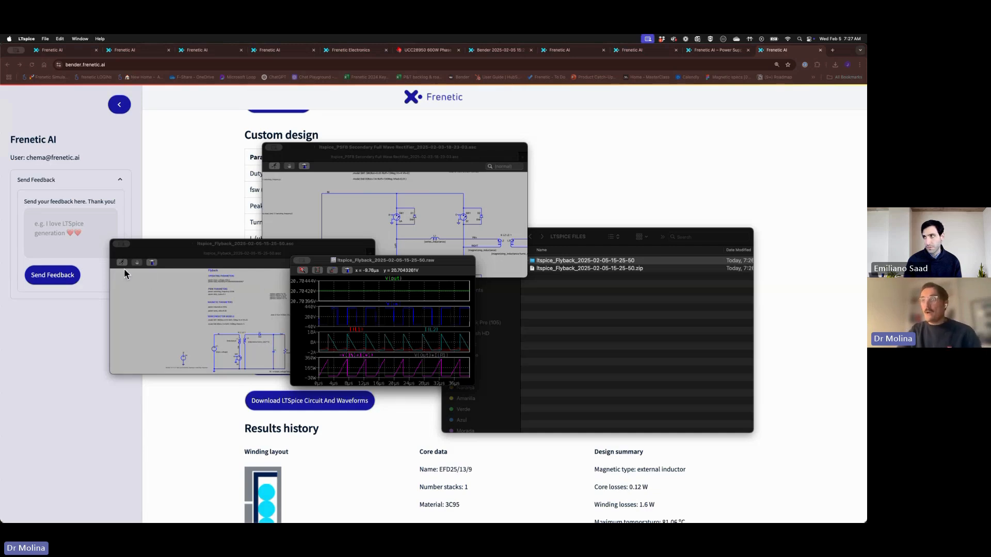
left_click(243, 320)
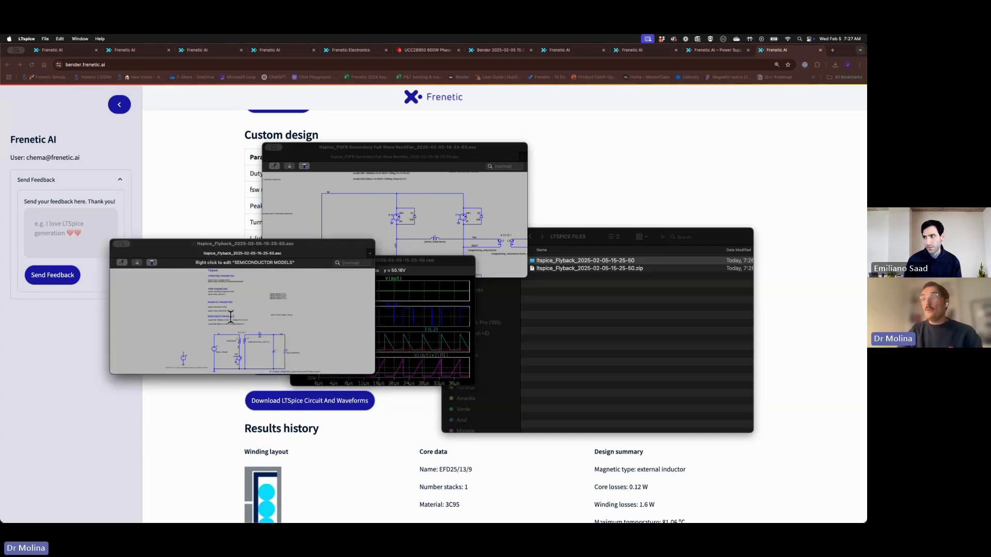
scroll(222, 308, "up", 5)
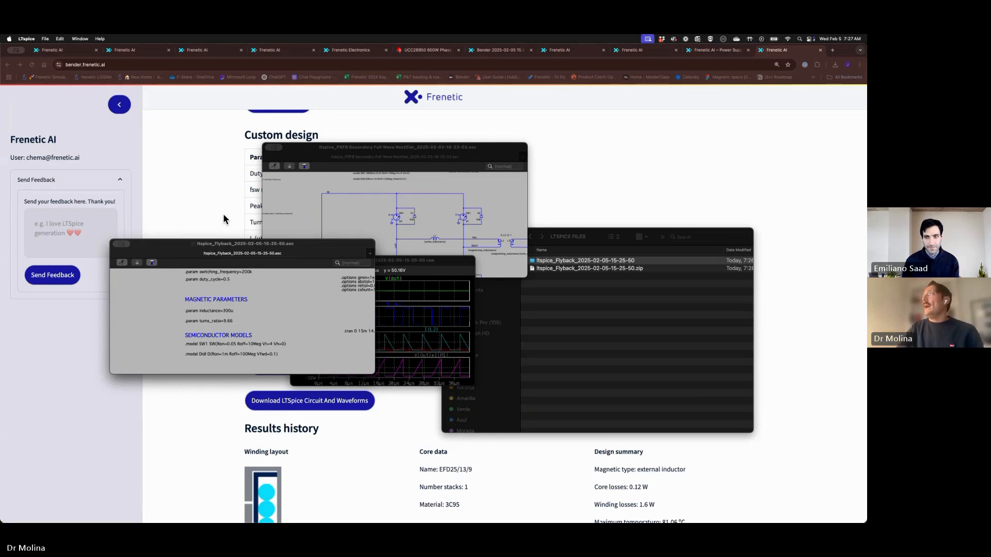
Present the PowerPoint deck full screen and advance to the Demo Planar Magnetic Design slide
mouse_move(418, 519)
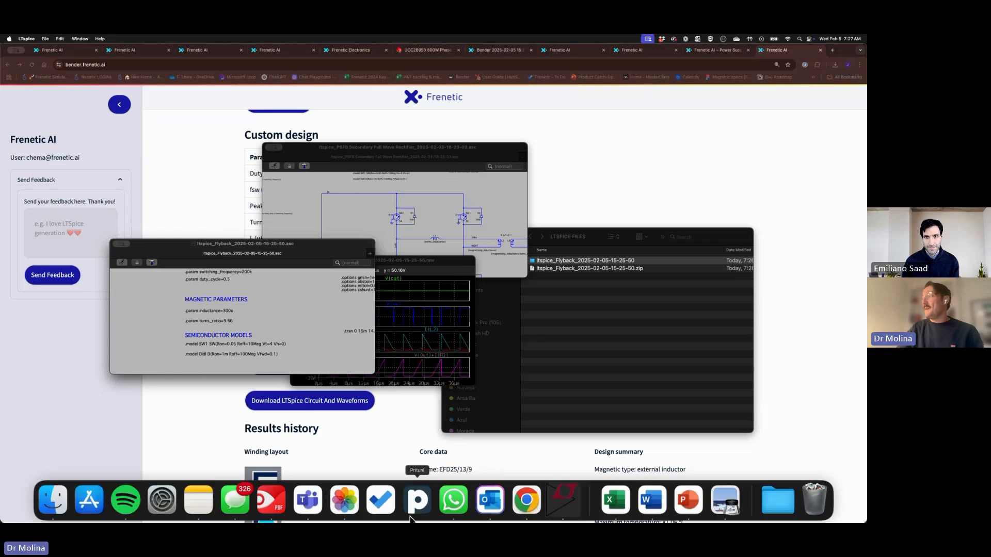
left_click(691, 502)
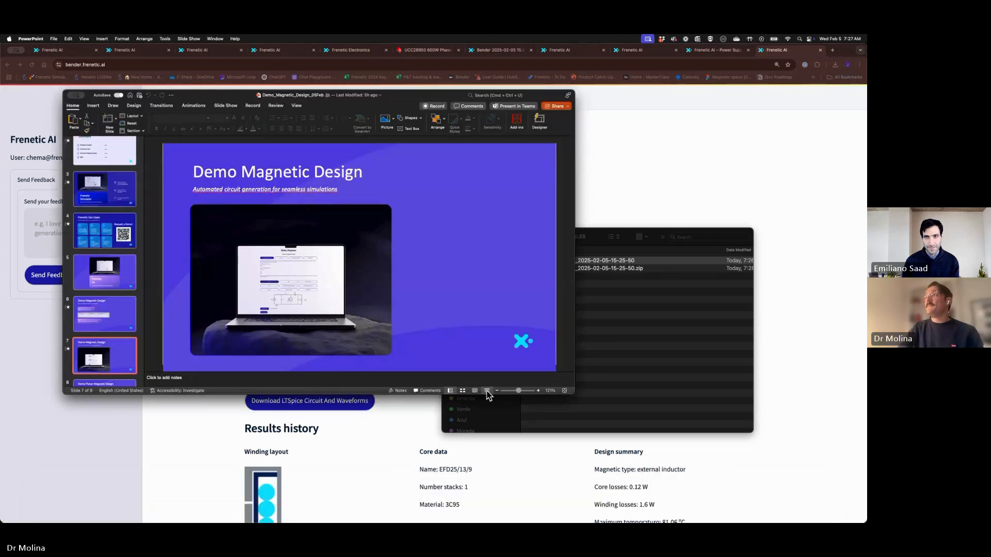
left_click(487, 390)
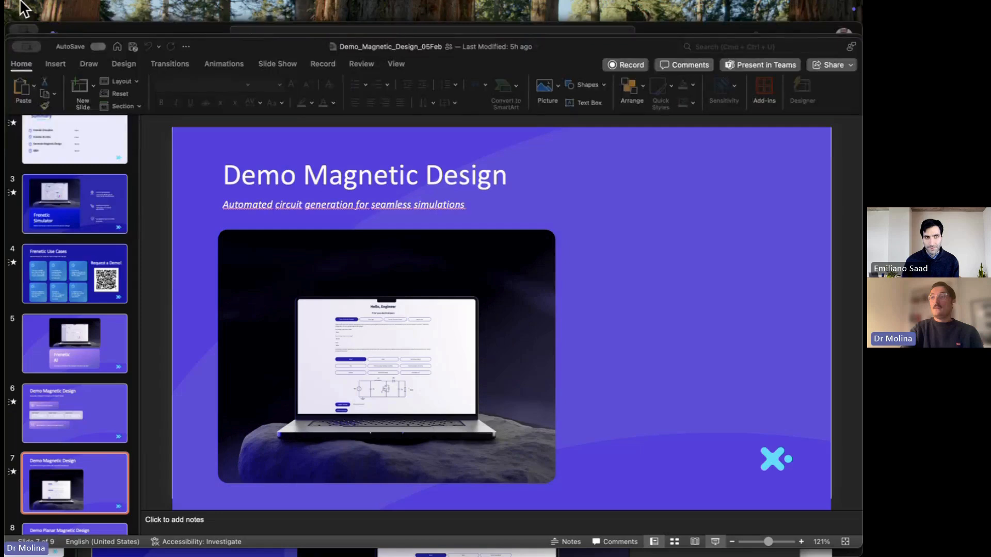
key("Right")
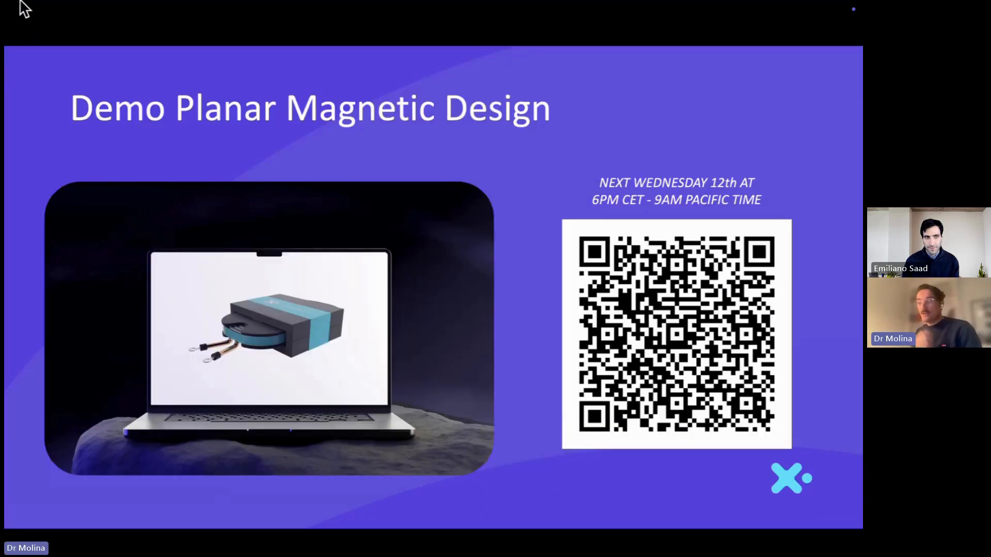